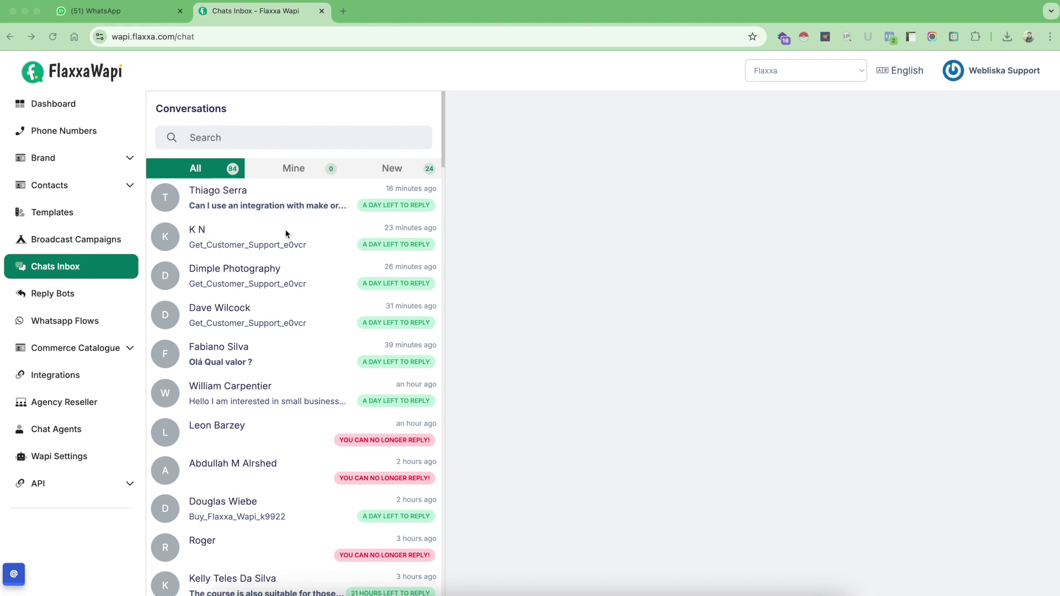
Focus the Flaxxa Wapi browser window with the Chats Inbox conversation list showing
click(238, 199)
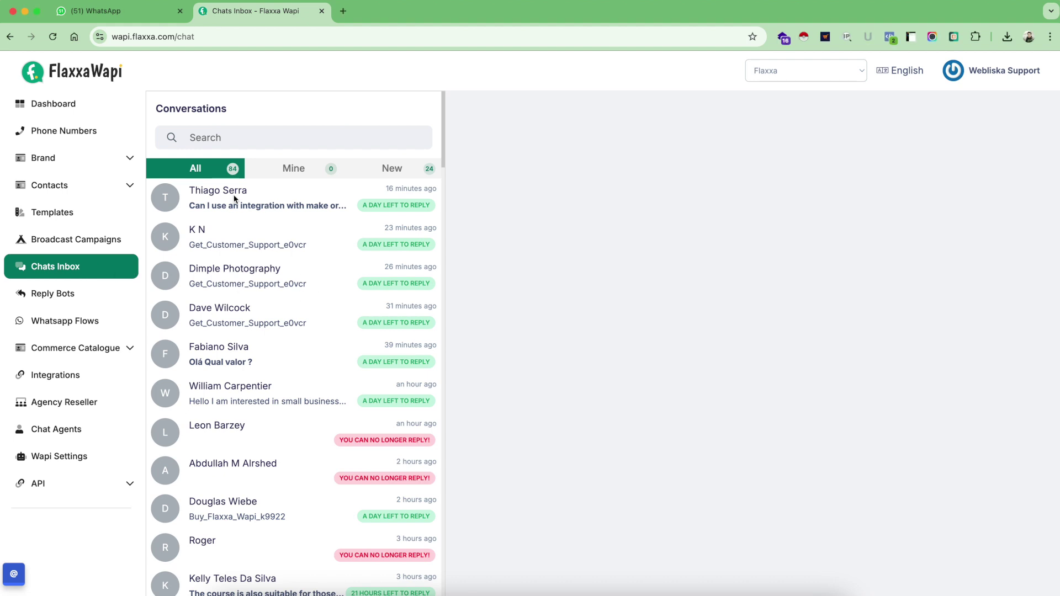
Open the top conversation, scroll down to the Make-integration question, and show its quick replies
click(260, 198)
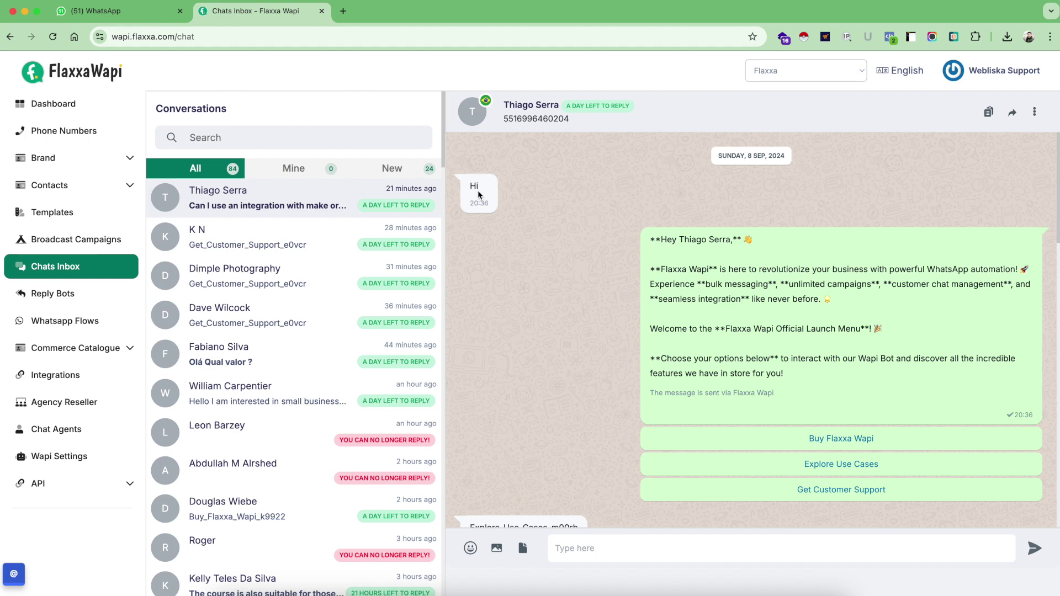
scroll(748, 298, down, 1)
scroll(748, 298, down, 1)
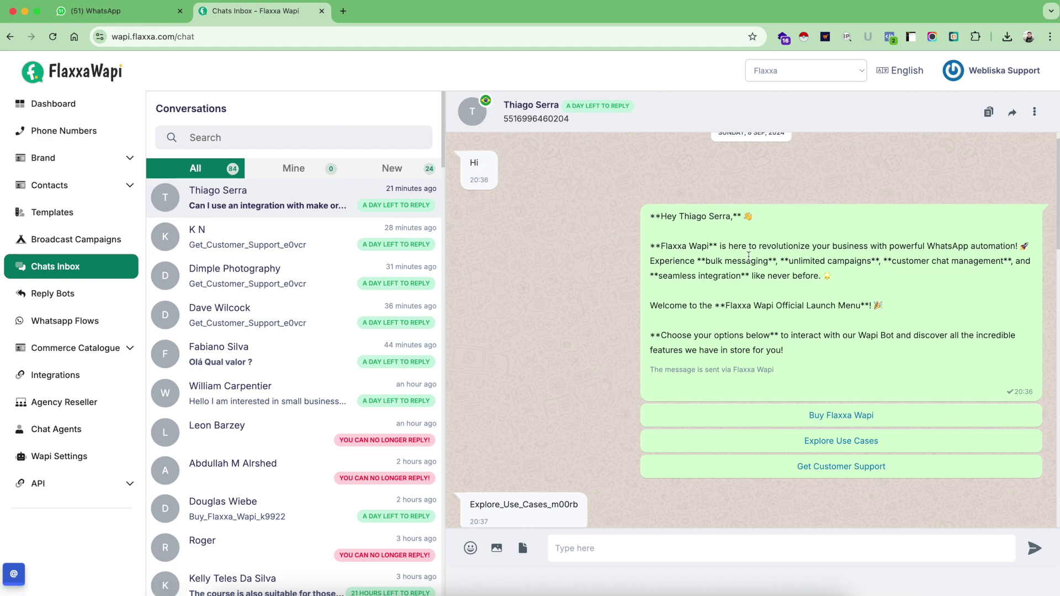
scroll(791, 285, down, 1)
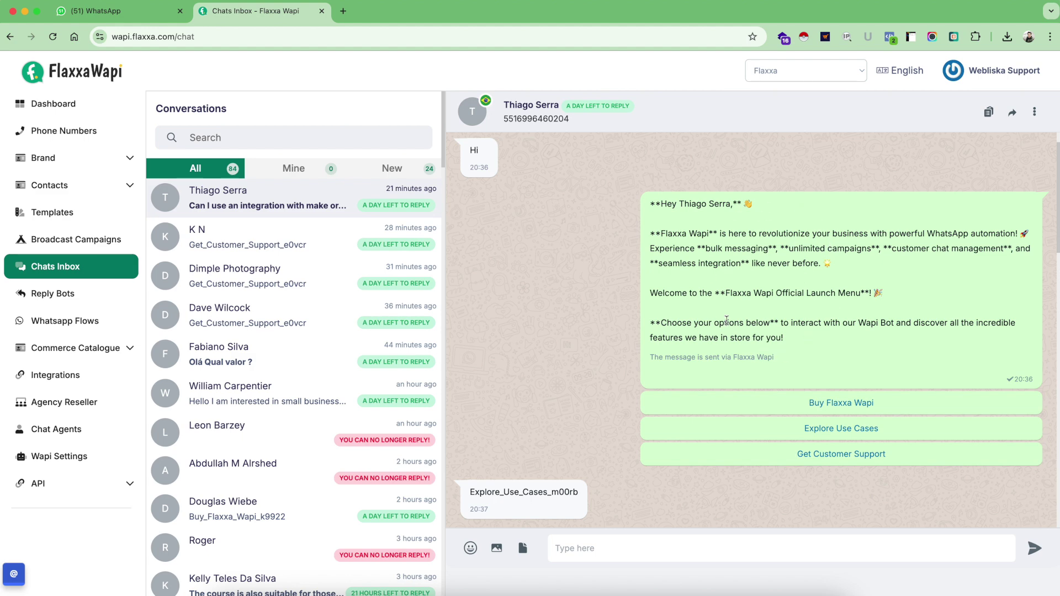
scroll(727, 321, down, 3)
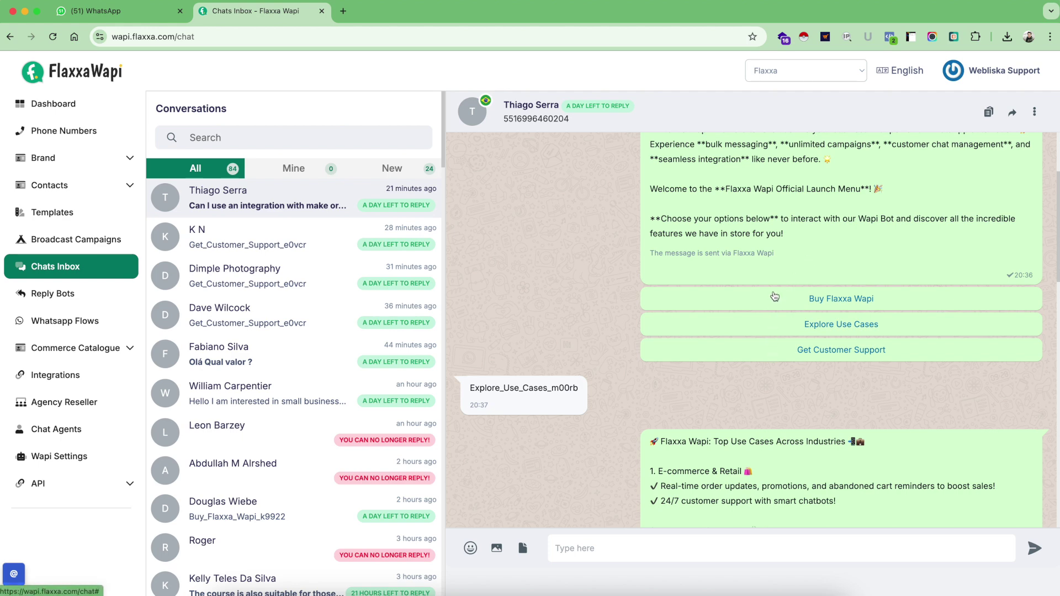
scroll(574, 289, down, 1)
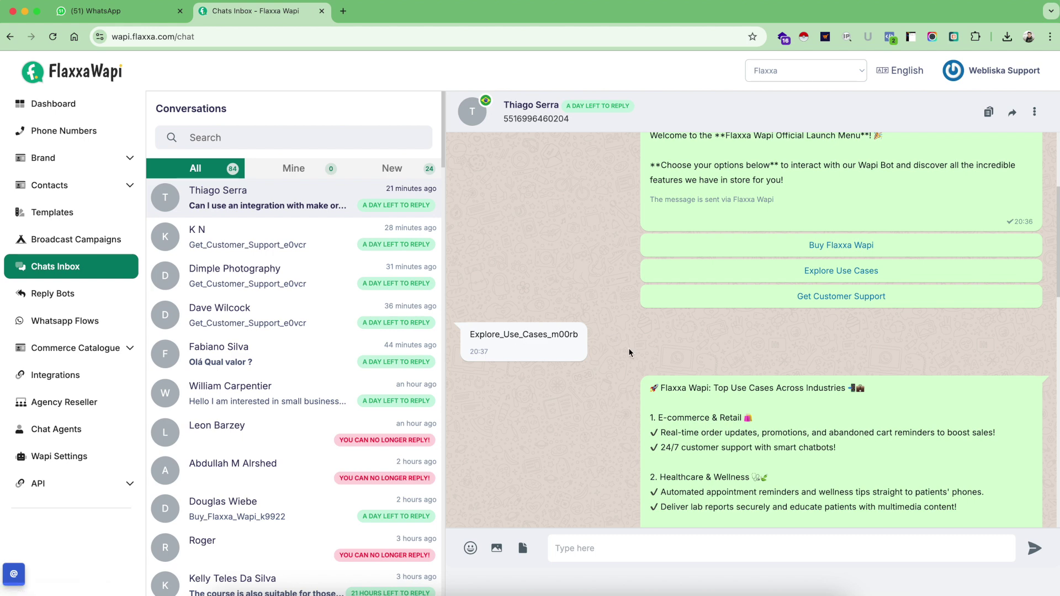
scroll(629, 349, down, 2)
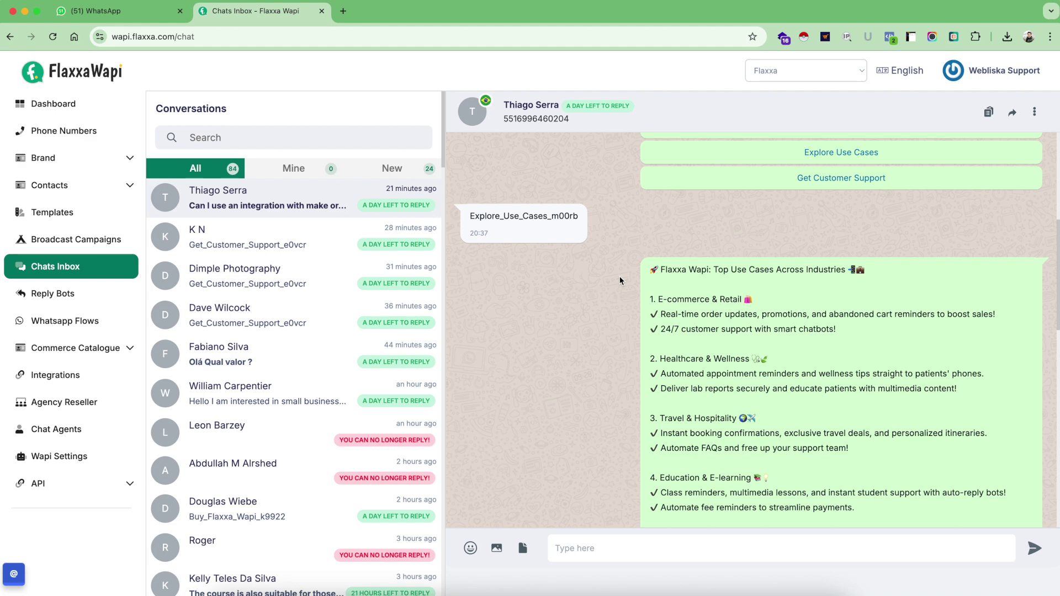
scroll(619, 279, down, 2)
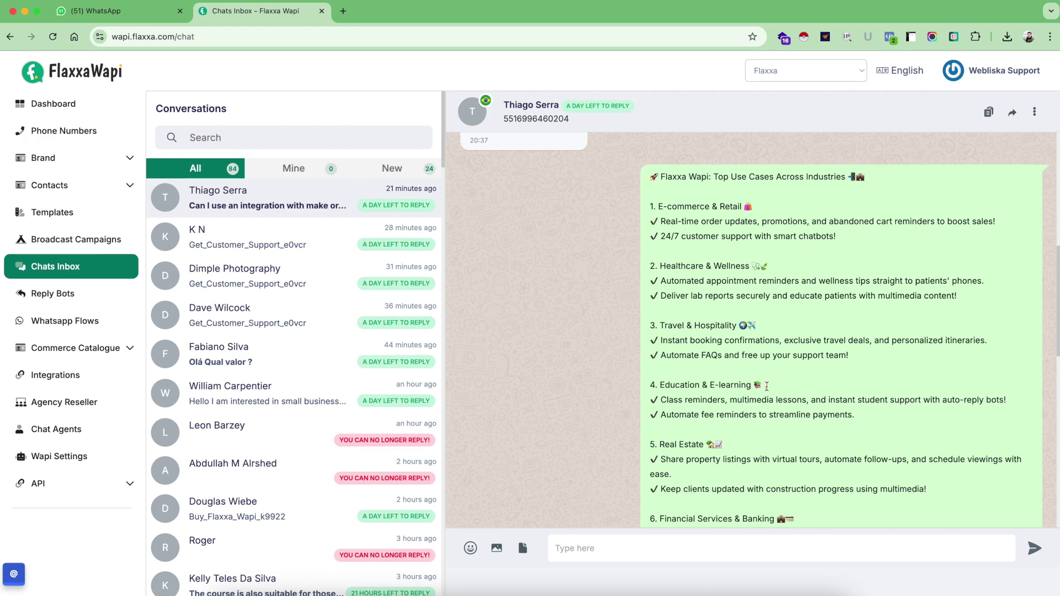
scroll(767, 387, down, 5)
scroll(767, 386, down, 6)
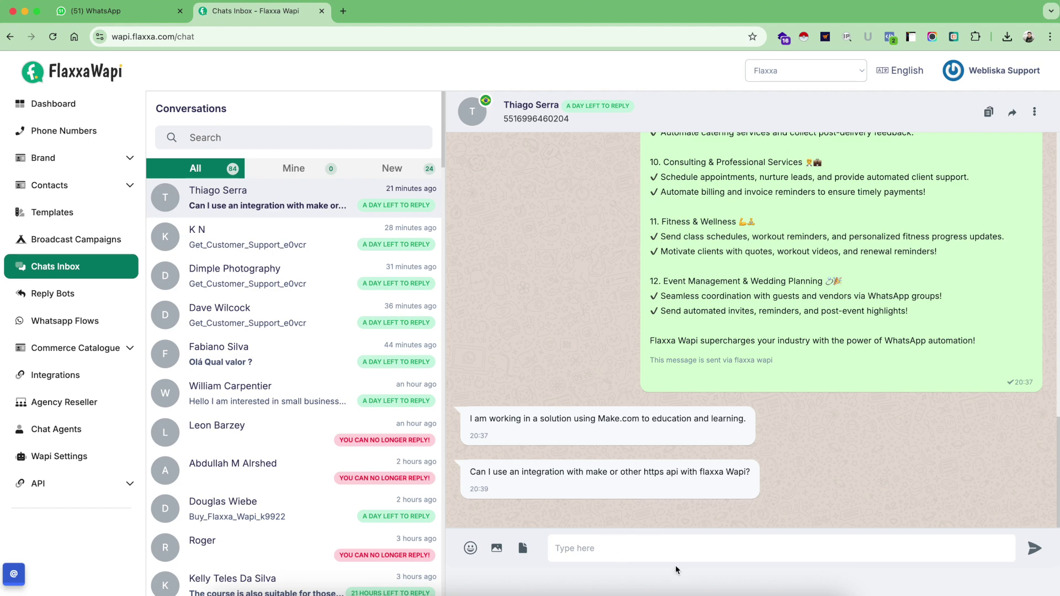
click(665, 549)
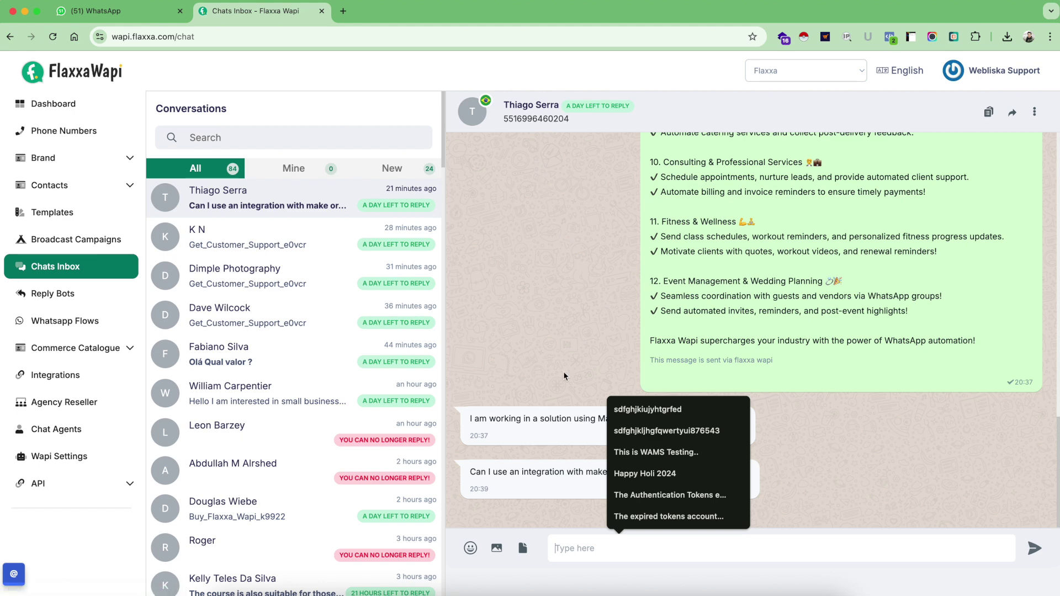
Dismiss the quick-reply list and open the conversation whose reply window has expired
click(533, 420)
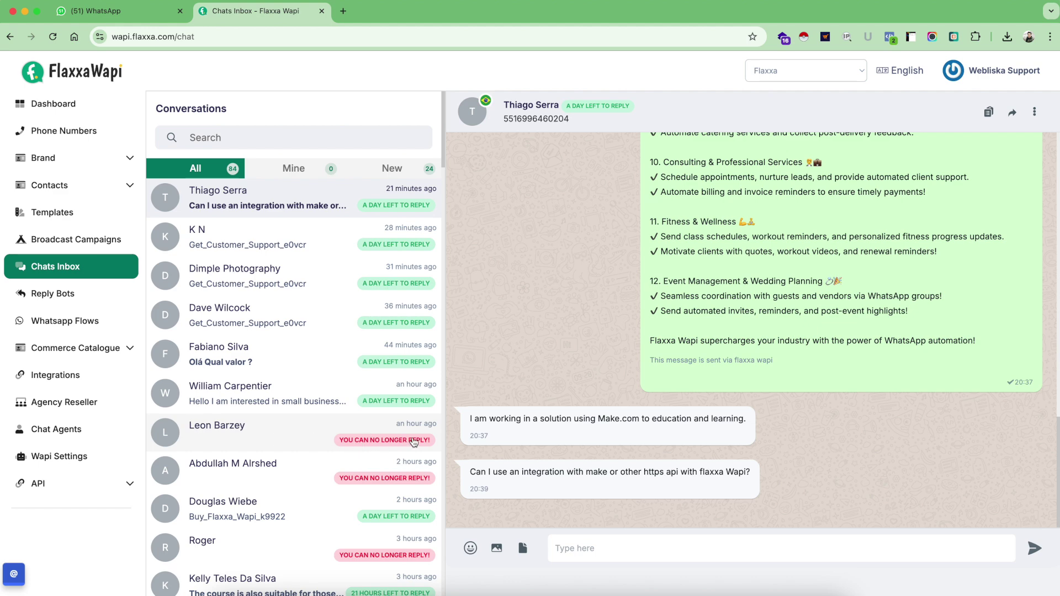
click(378, 442)
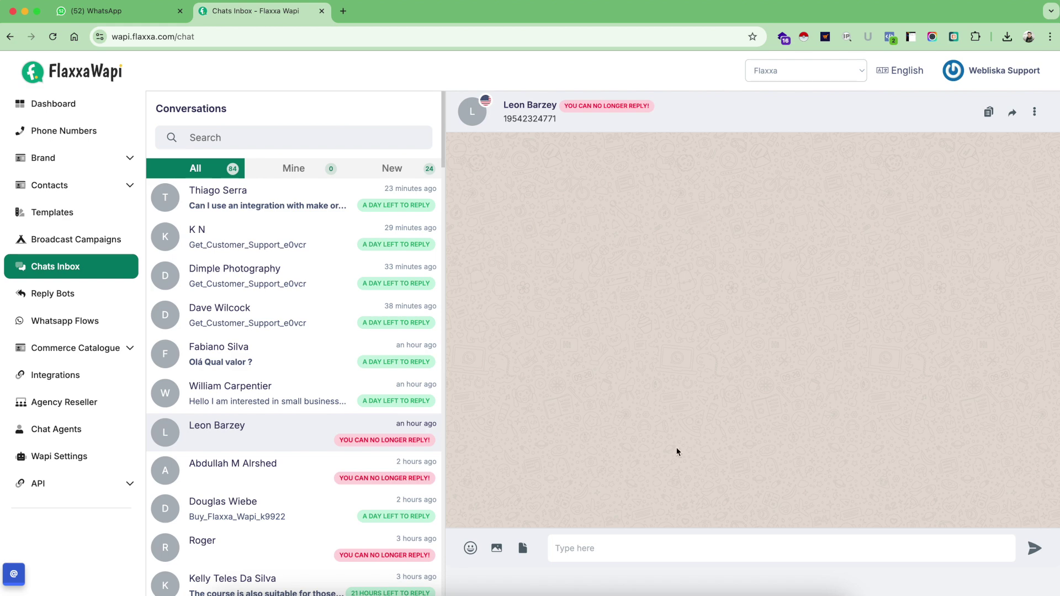
Show quick replies for the expired chat, then expand the Contacts section in the sidebar
click(656, 547)
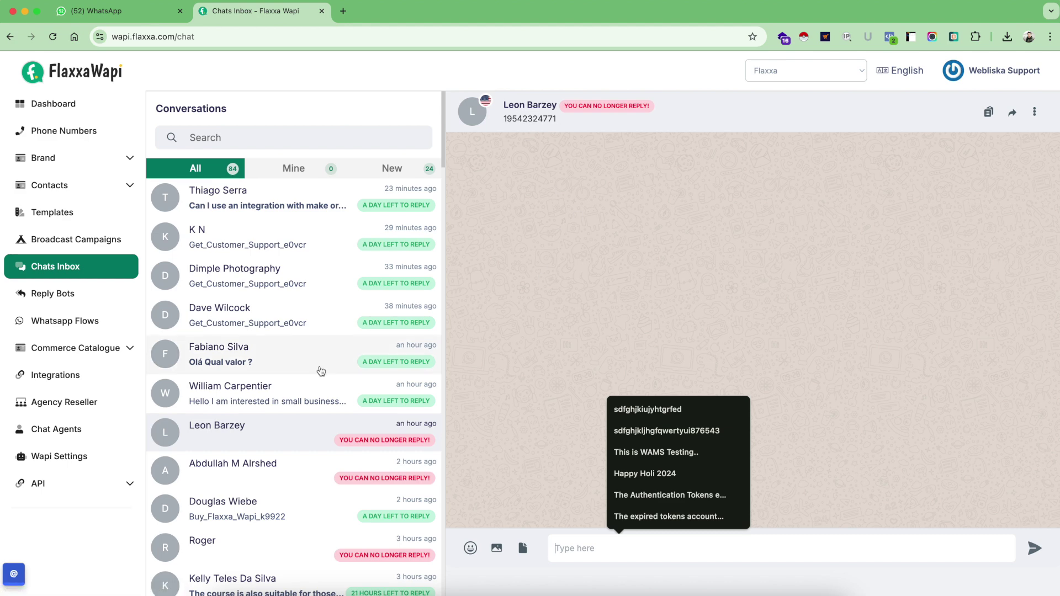
click(127, 187)
Open the contact list in a new tab, browse the 809 contacts, then return to Chats Inbox
super+click(64, 212)
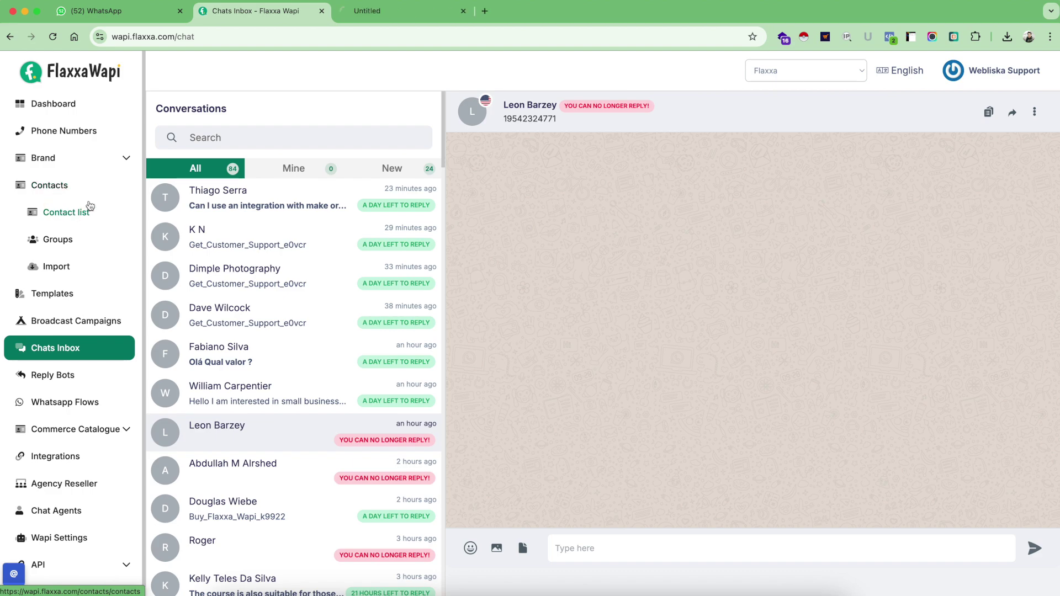
click(387, 11)
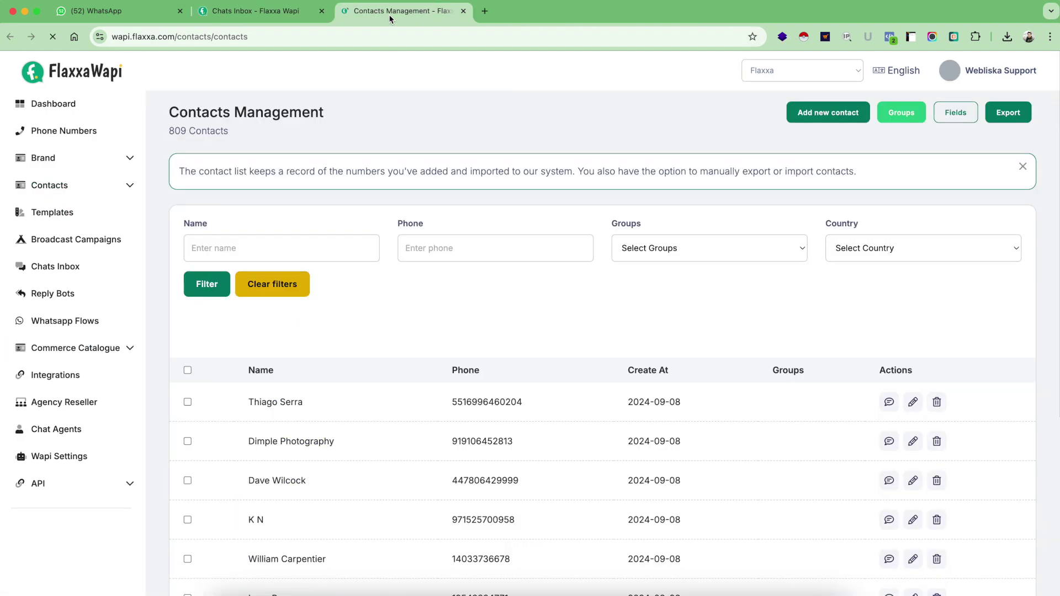
scroll(389, 381, down, 3)
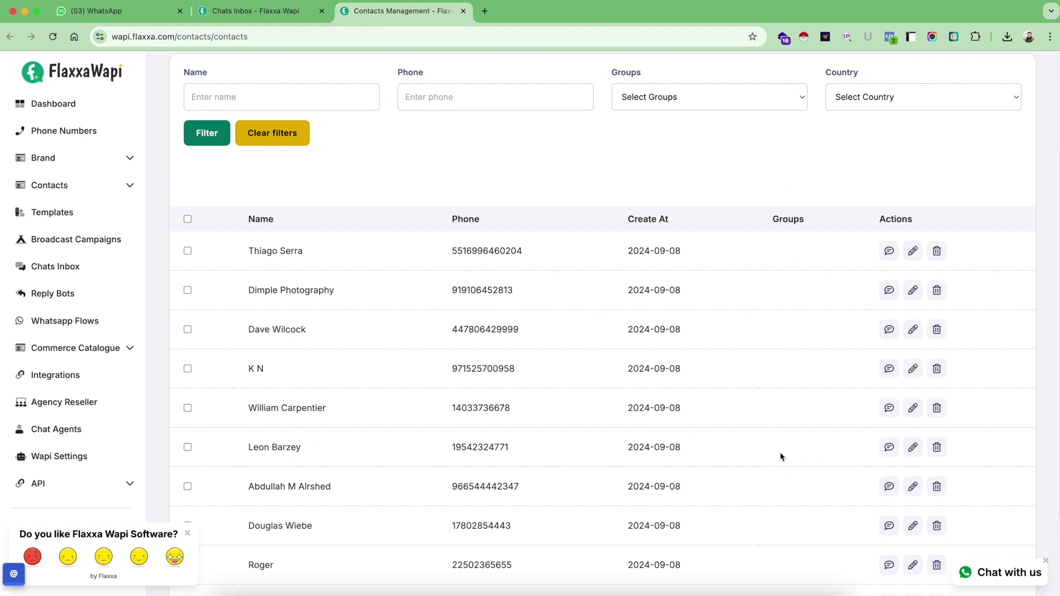
scroll(780, 447, down, 3)
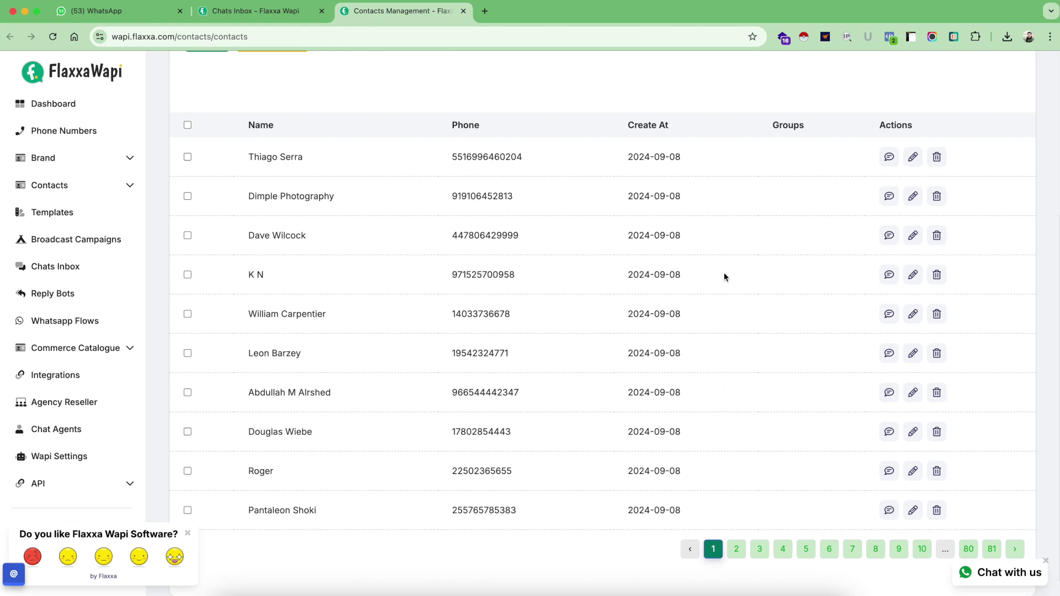
click(269, 12)
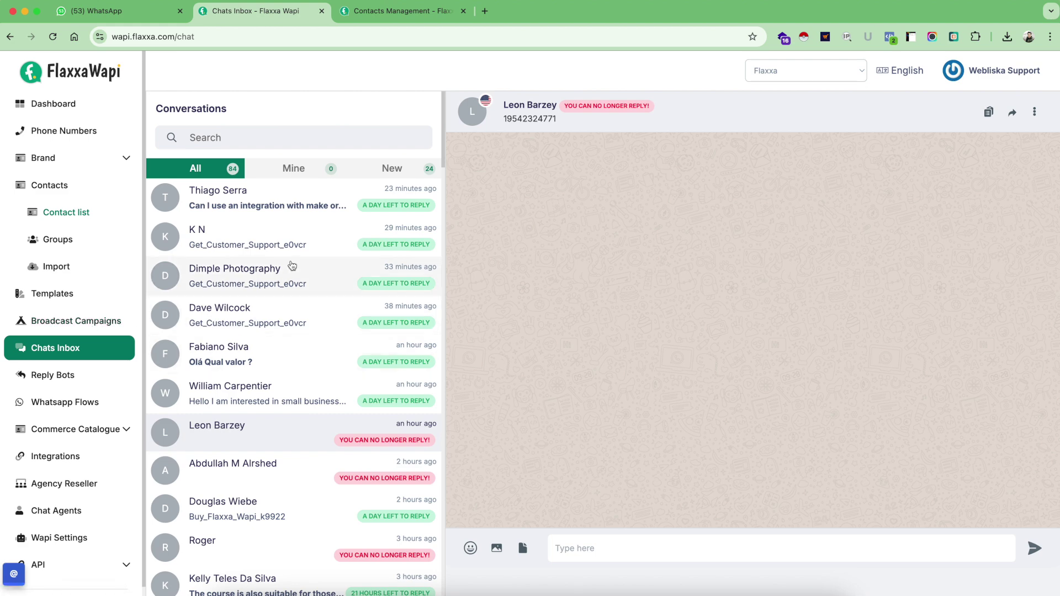
Reopen the Make-integration conversation, scroll to its latest question, and place the cursor in the reply box
click(281, 207)
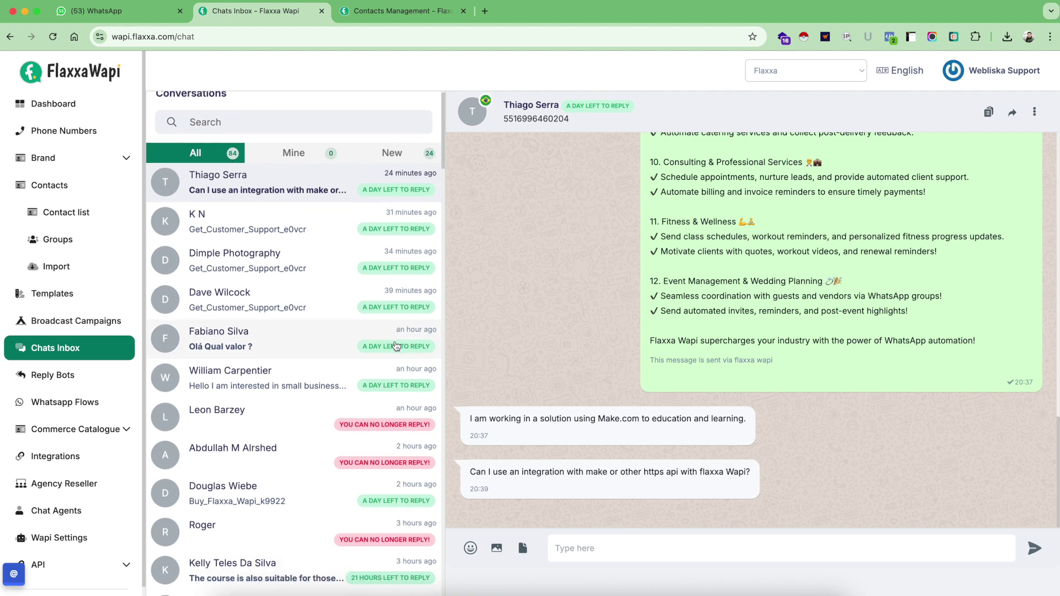
scroll(370, 415, down, 3)
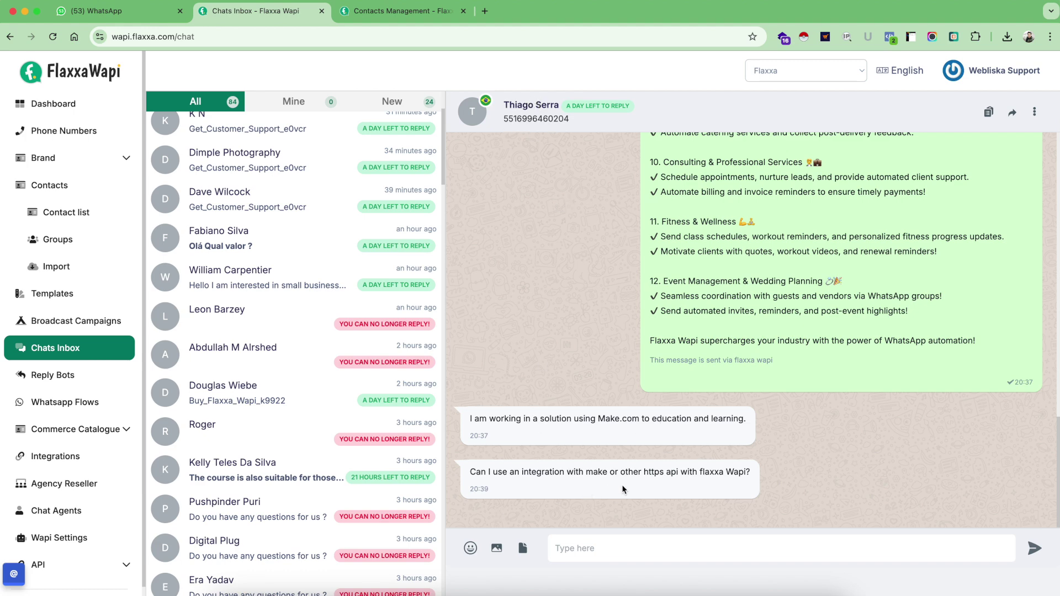
click(650, 544)
Send a reply saying Flaxxa Wapi supports custom integrations and support can help with API Keys
text(Yes, you can use Flaxxa Wapi as cus)
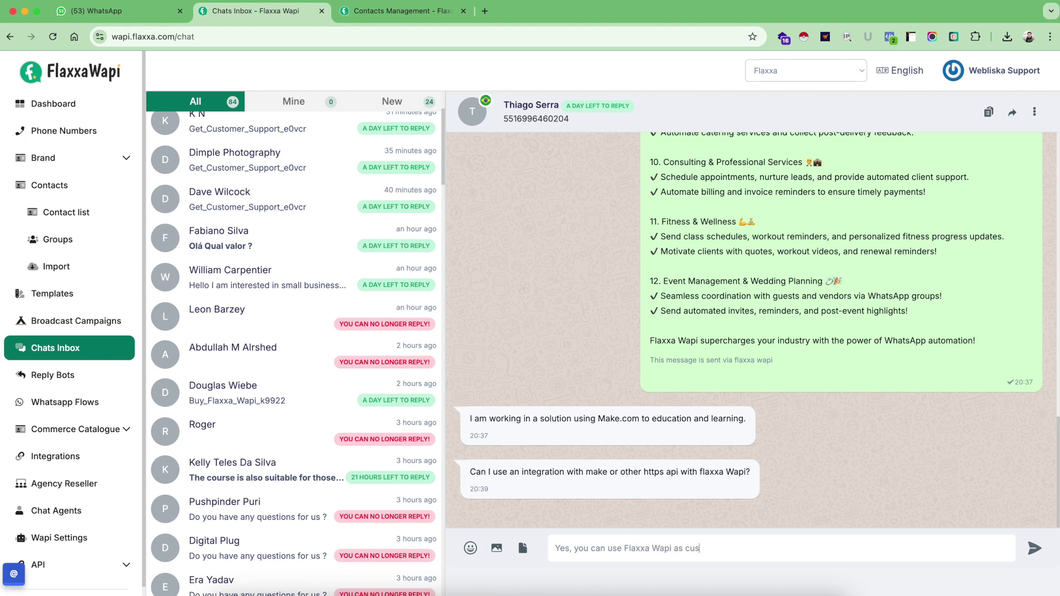
text(tom integrations and can contact us via suppor)
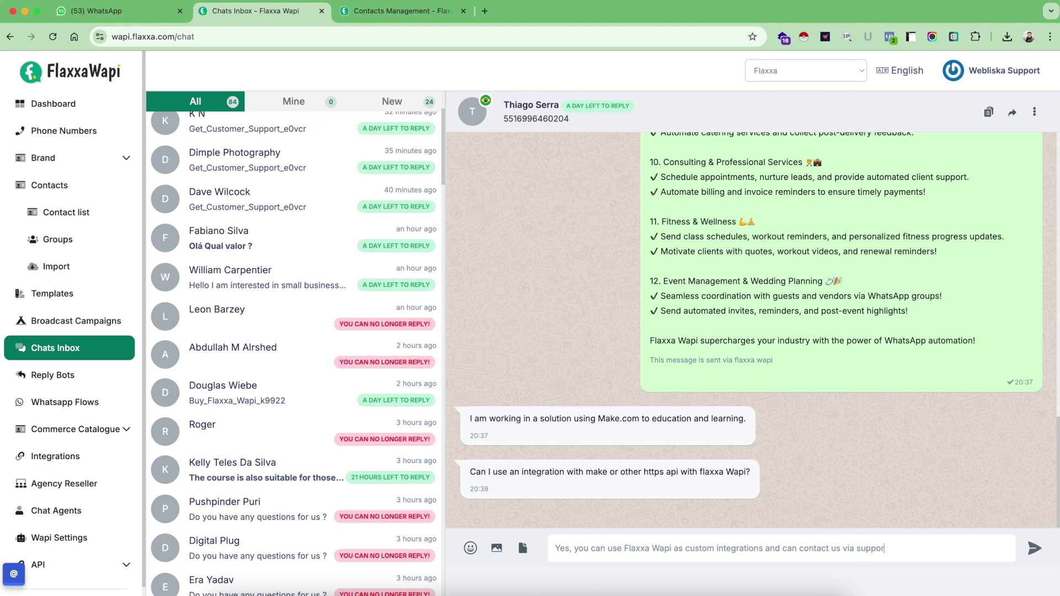
text(t to help you with API Keys.)
key(Return)
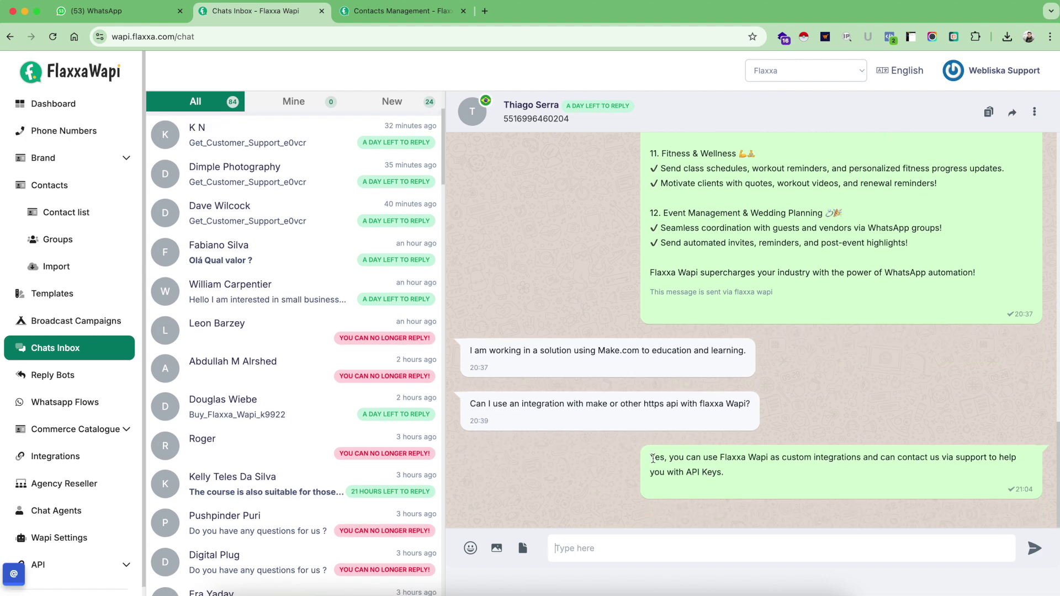
drag(651, 457, 721, 473)
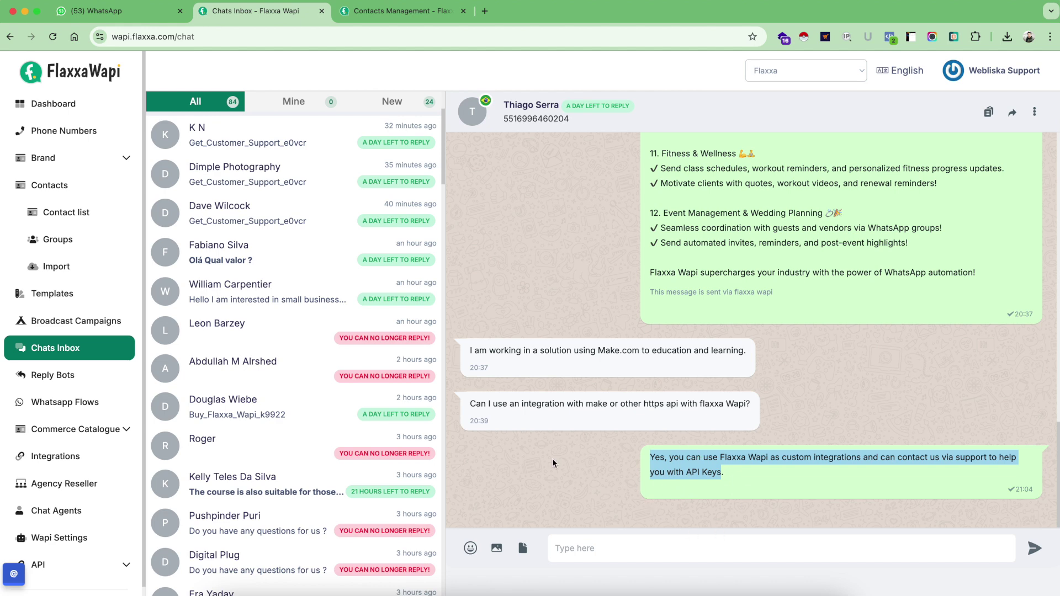
click(469, 550)
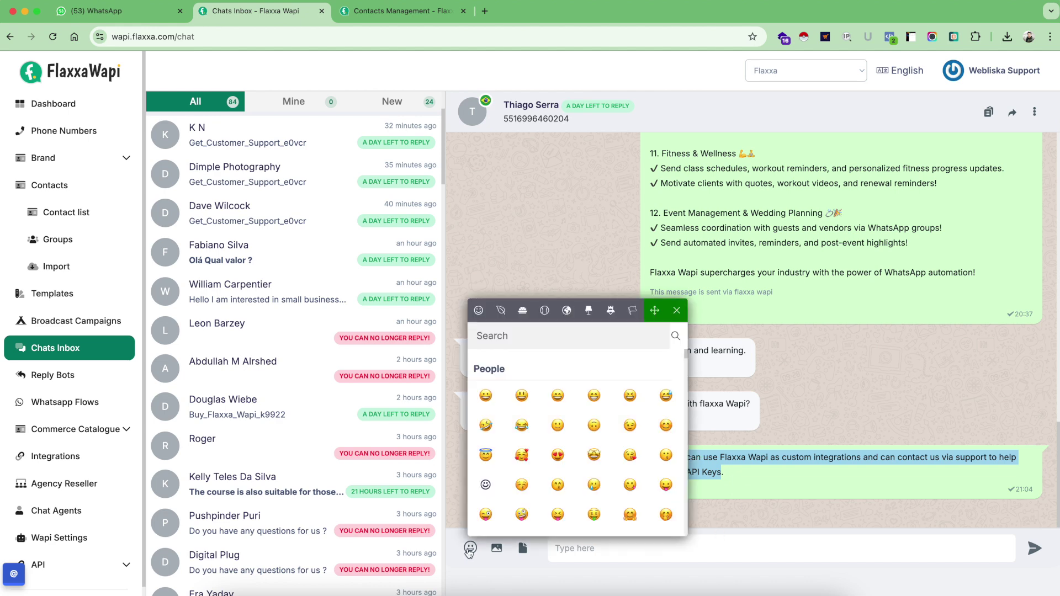
click(496, 556)
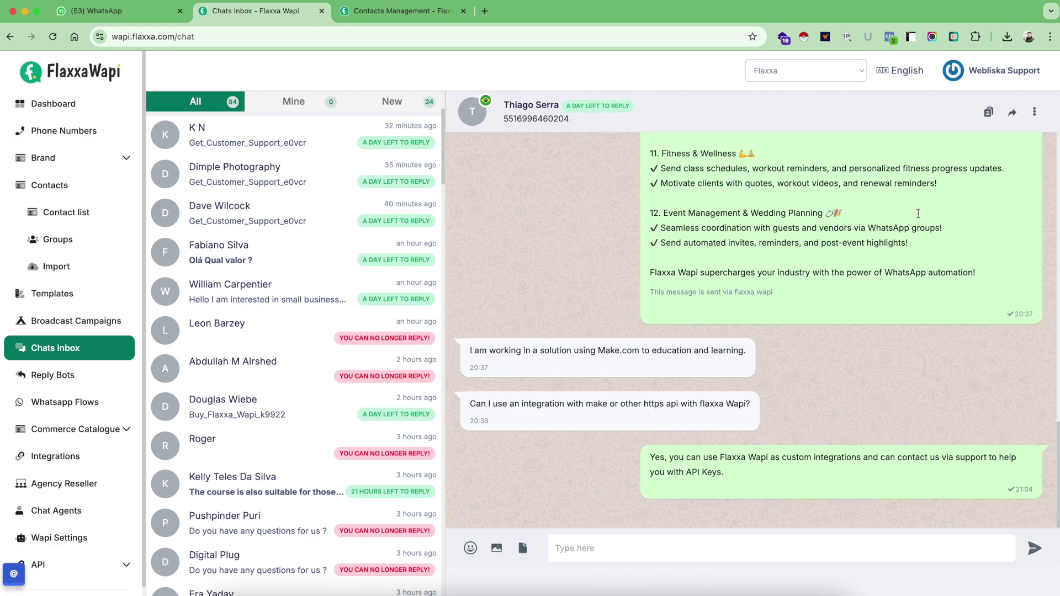
Browse the message template list, then close it without sending anything
click(989, 113)
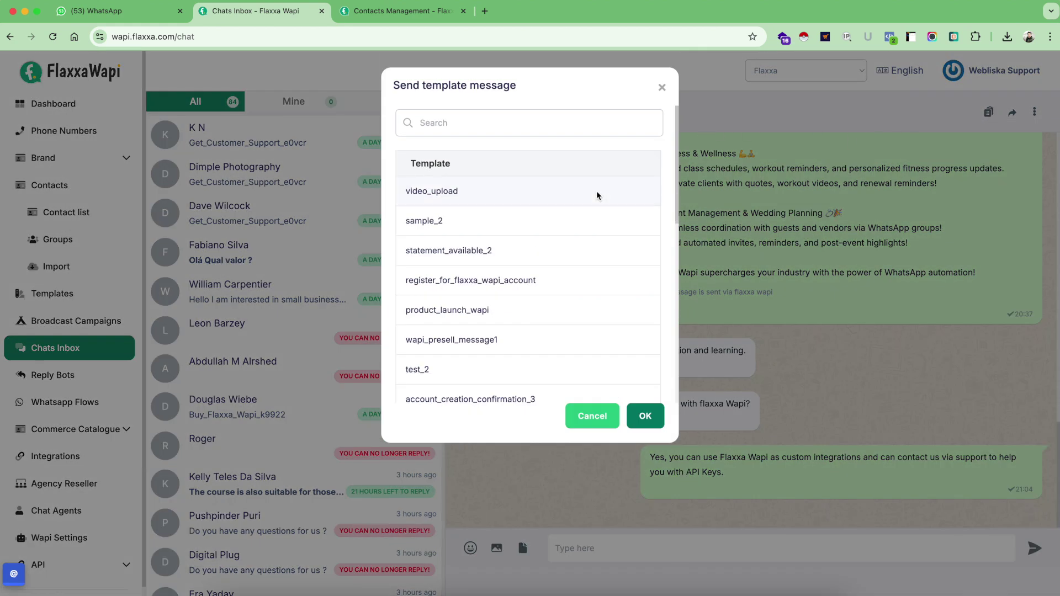
scroll(485, 319, down, 1)
scroll(485, 319, down, 10)
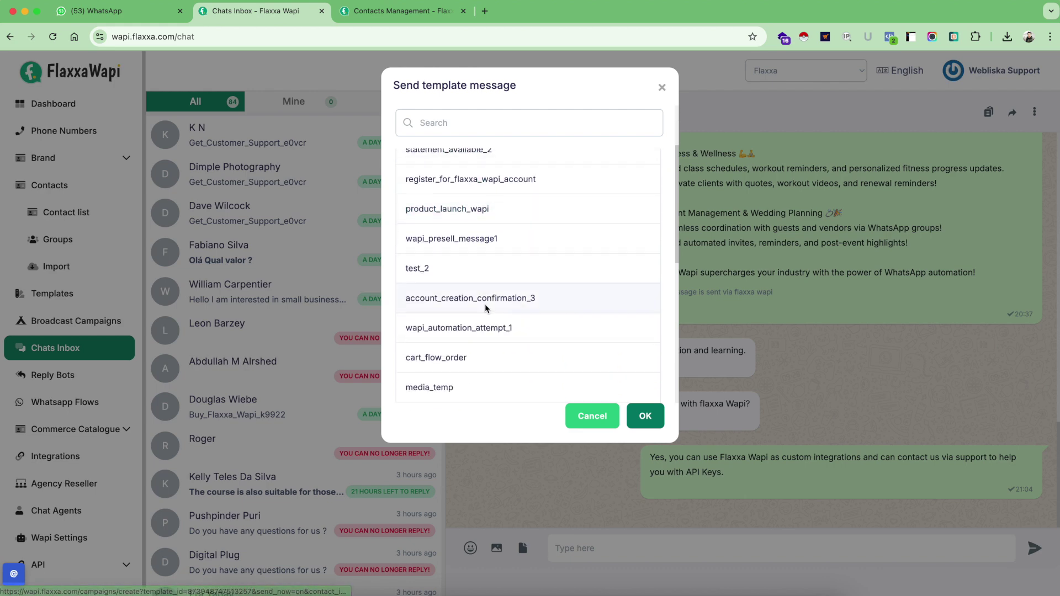
click(585, 418)
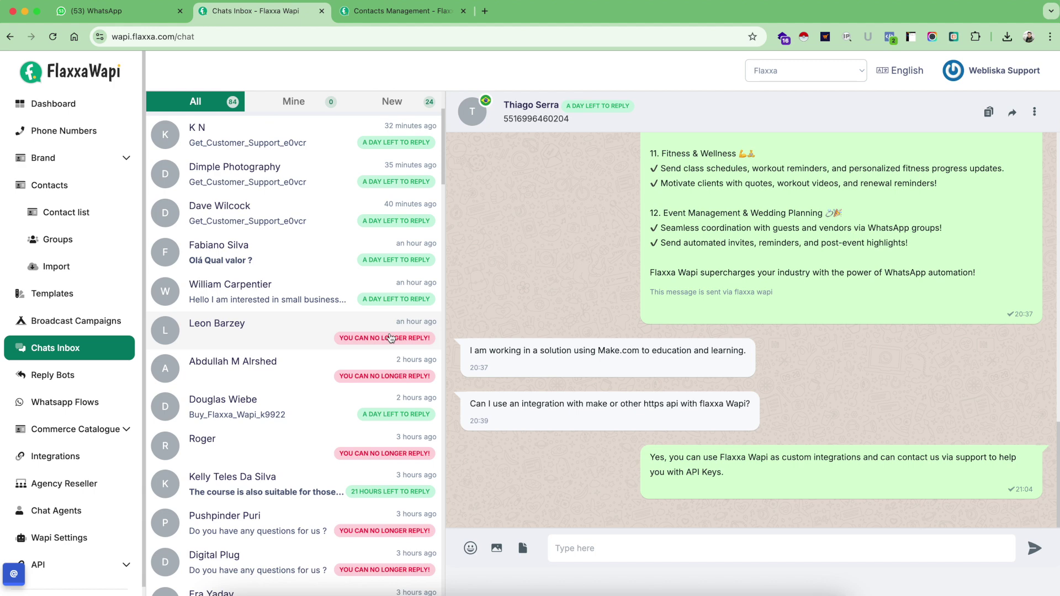
Open the expired contact's chat and choose test_marketing_template_1 from the template list
click(301, 331)
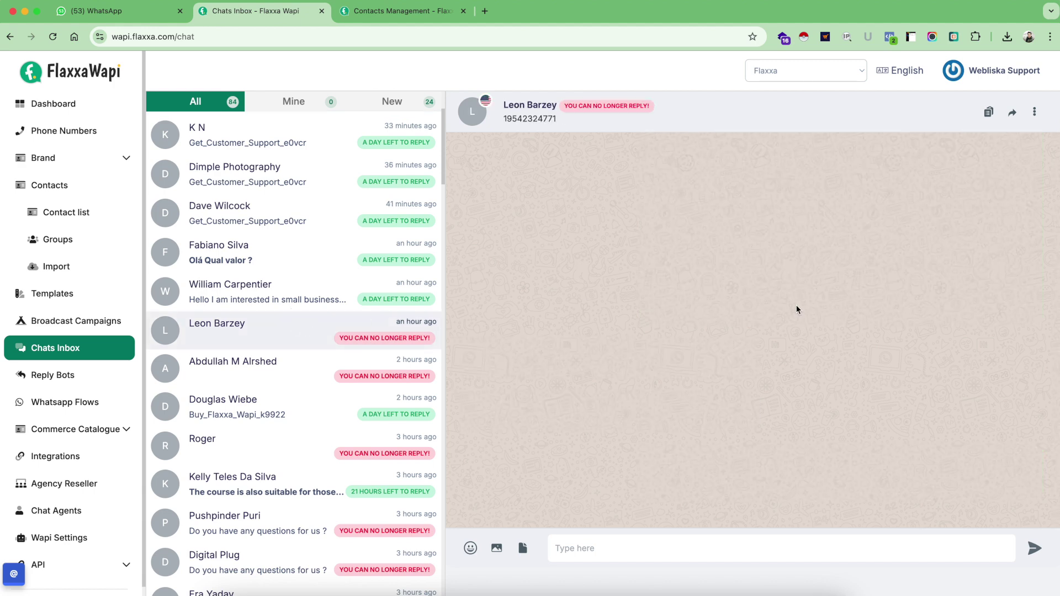
click(988, 112)
scroll(523, 323, down, 5)
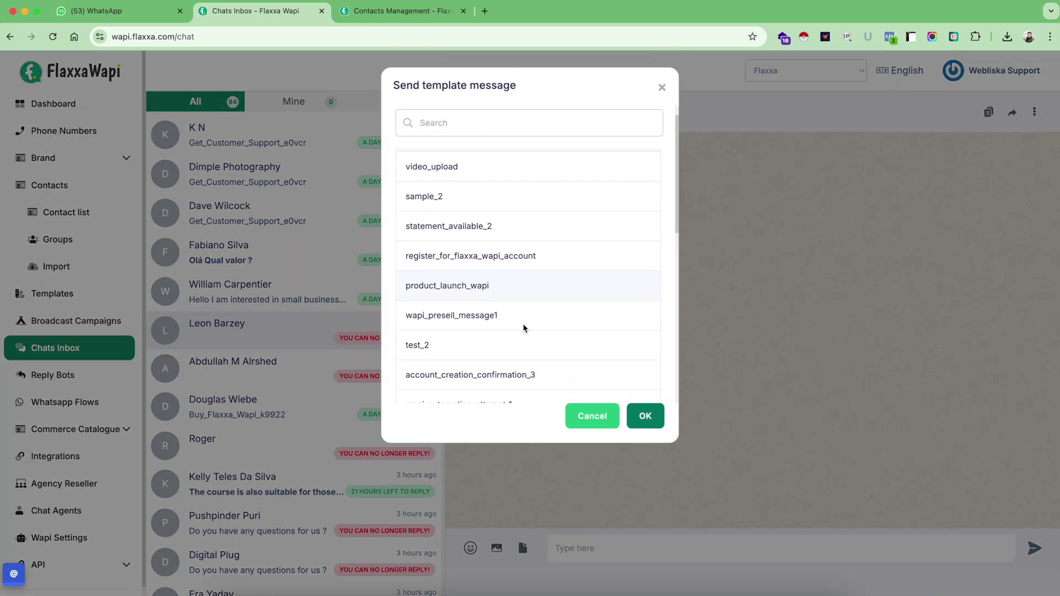
scroll(522, 323, down, 5)
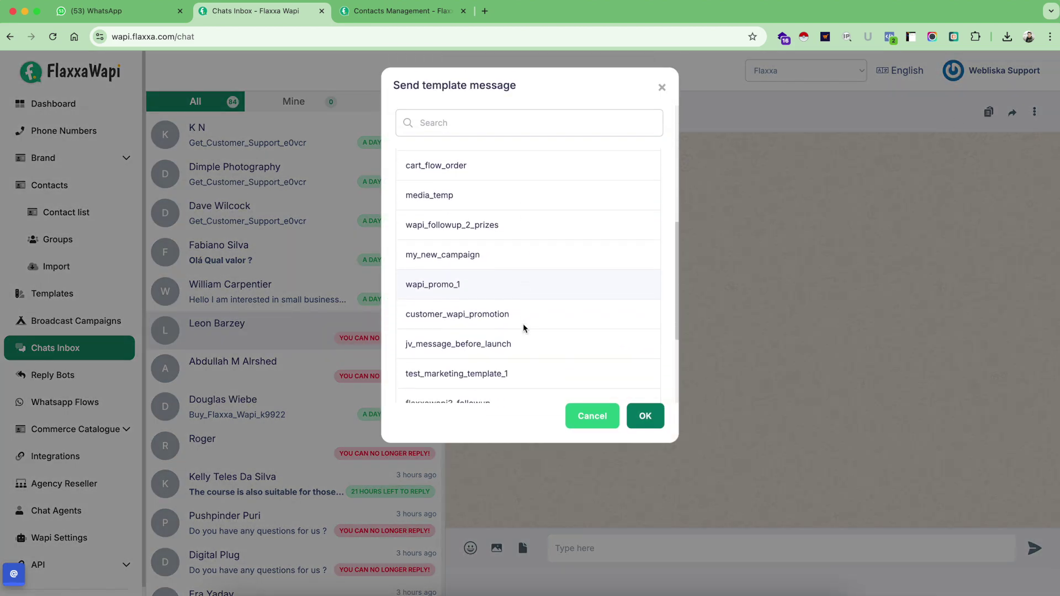
click(458, 266)
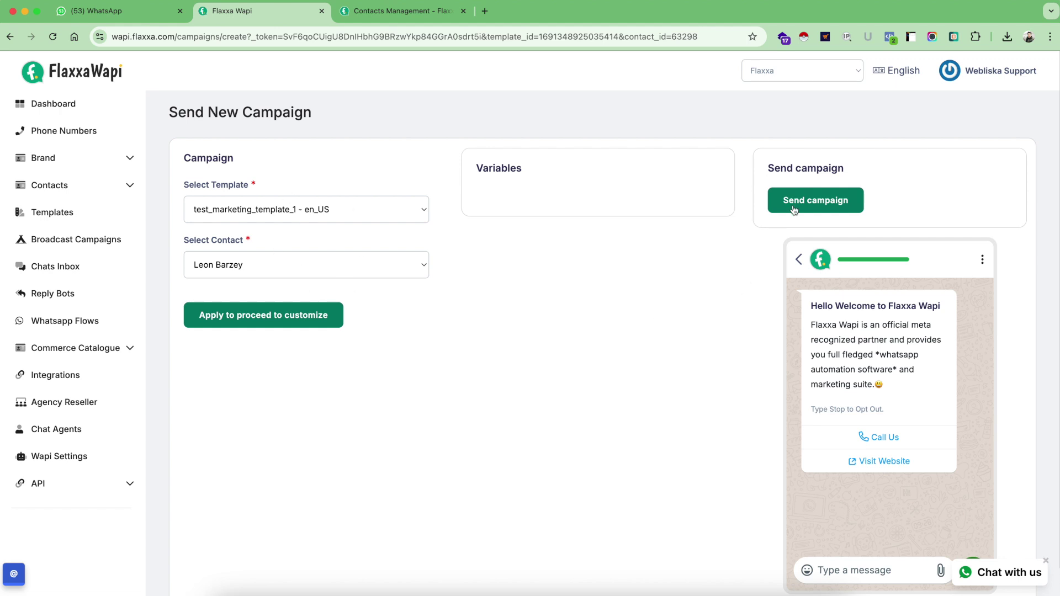
Send the test_marketing_template_1 campaign, then open another active contact's support-greeting chat
click(822, 201)
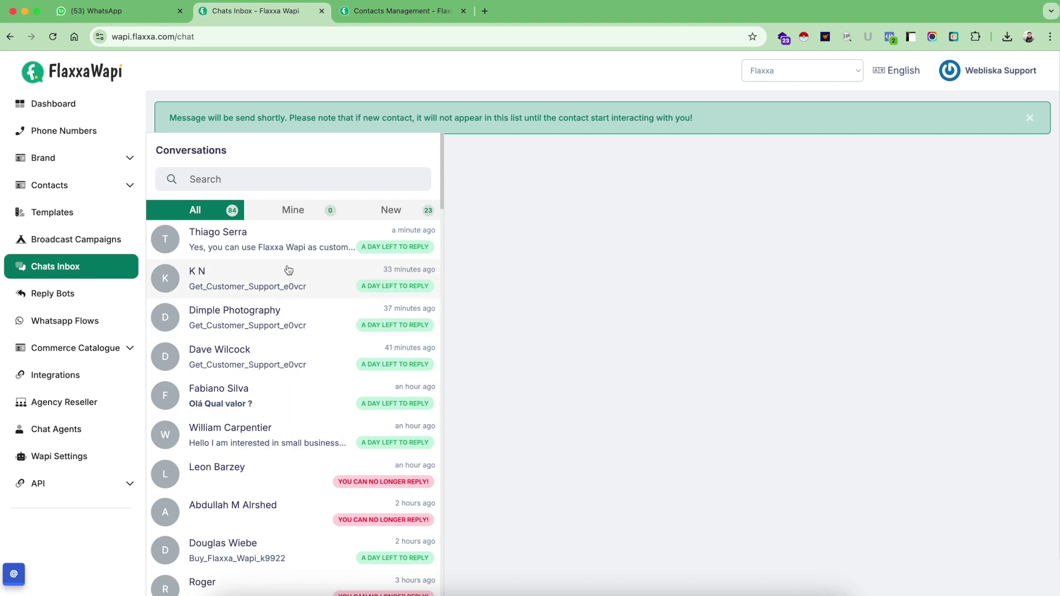
click(313, 287)
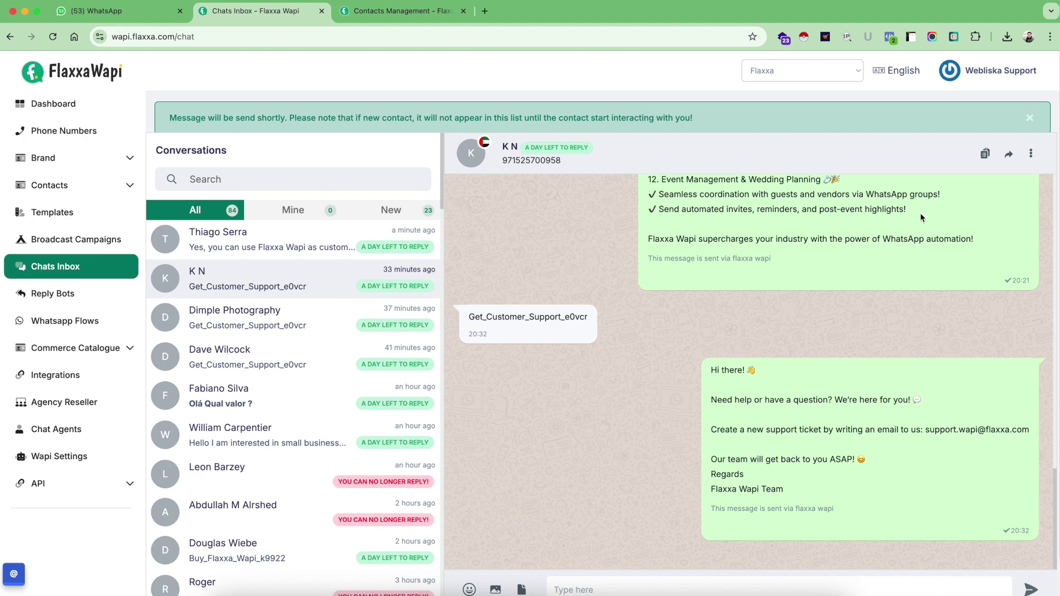
Open the Quick replies dialog for the support-greeting chat, showing its single 'Reply' entry
click(1009, 156)
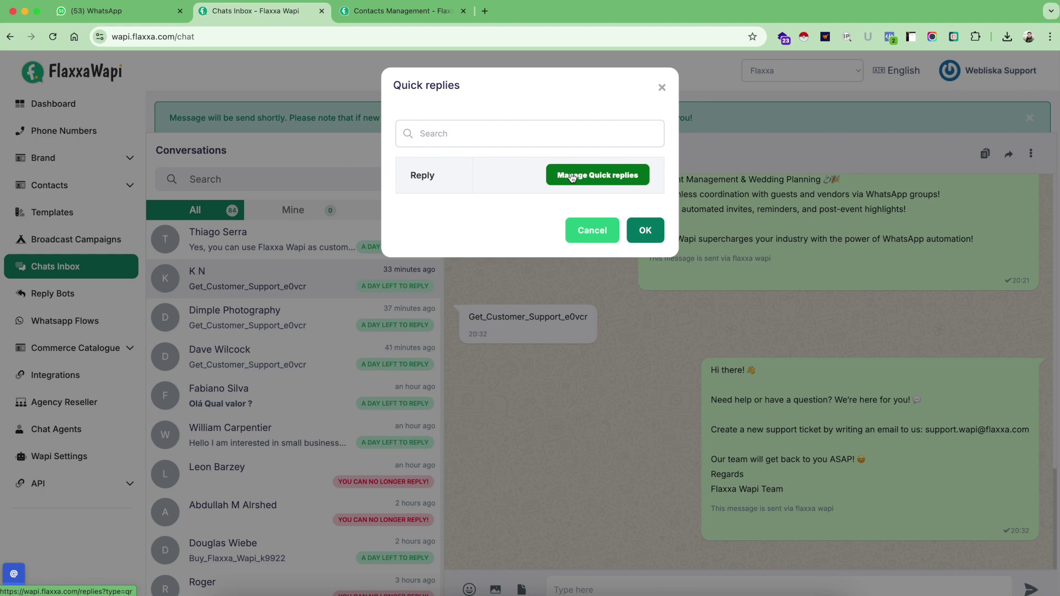
From Manage Quick replies, start a new reply on the Canned Responses page
click(590, 181)
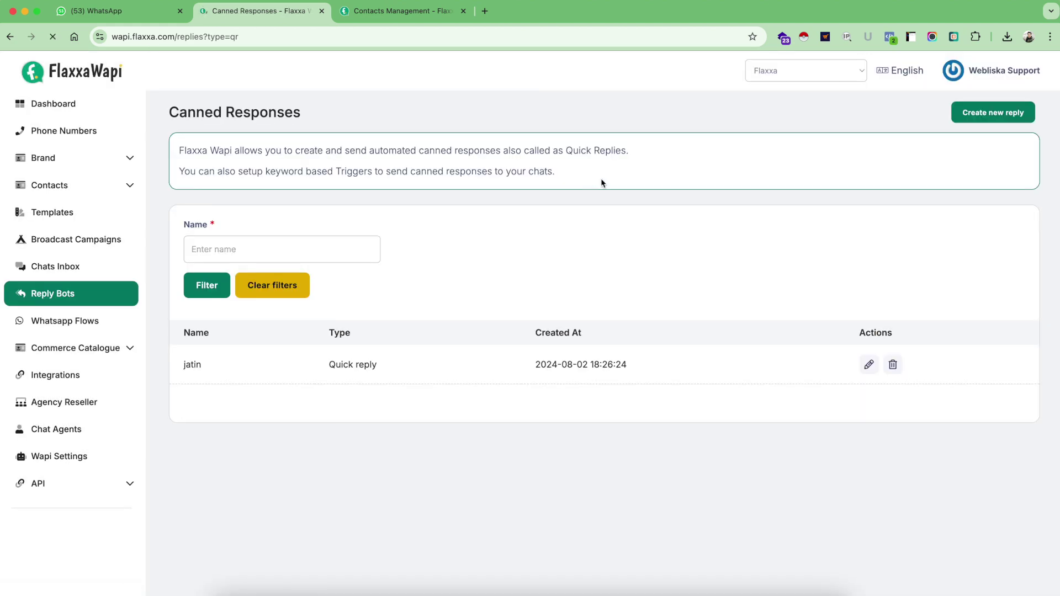
click(993, 113)
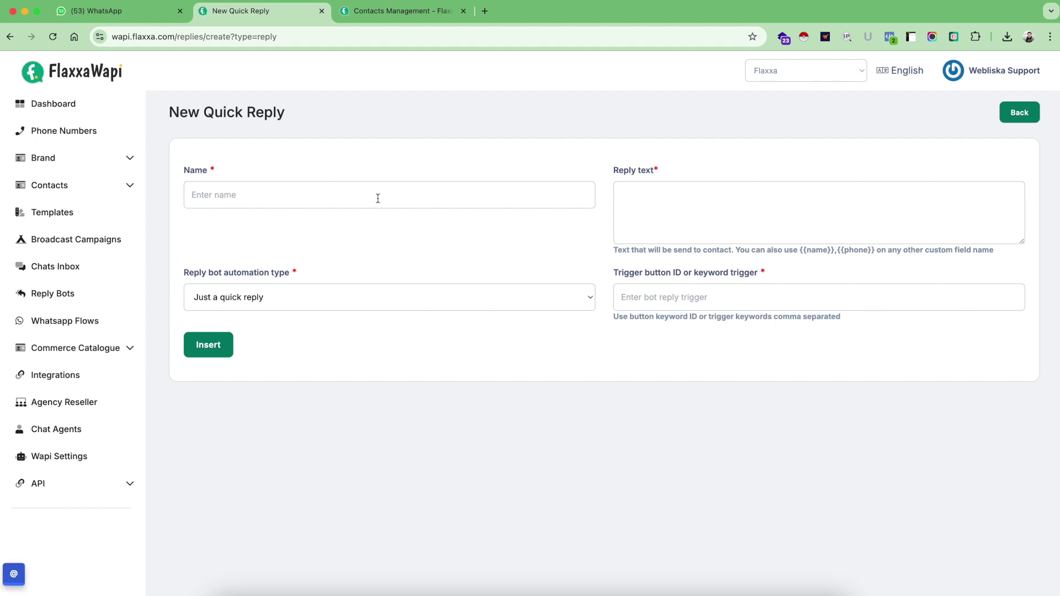
Name the quick reply 'Pricing of Wapi' and keep its type as Just a quick reply
click(378, 198)
text(P)
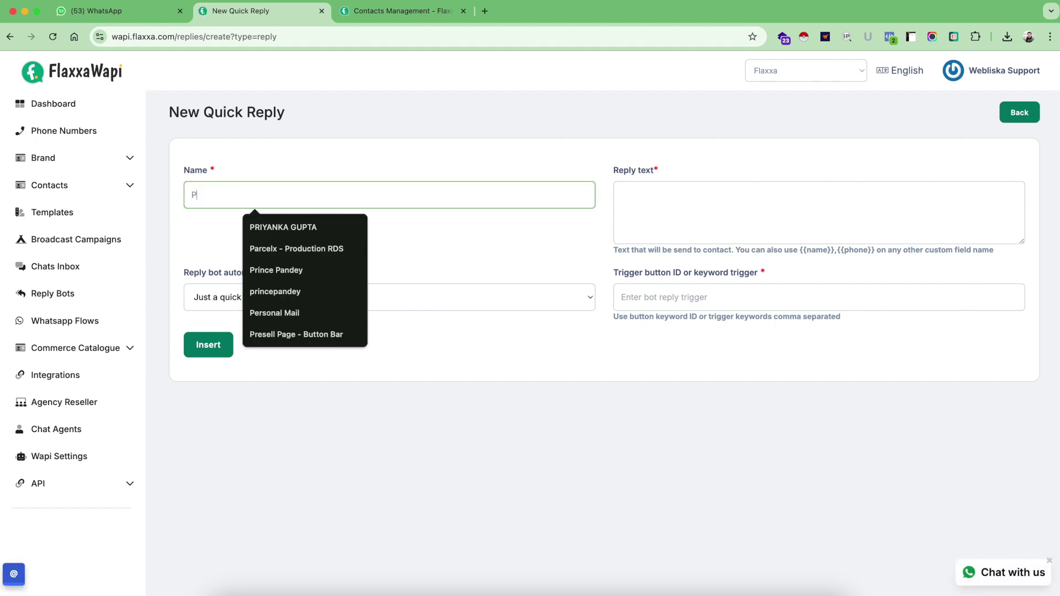
text(ricing of Wapi)
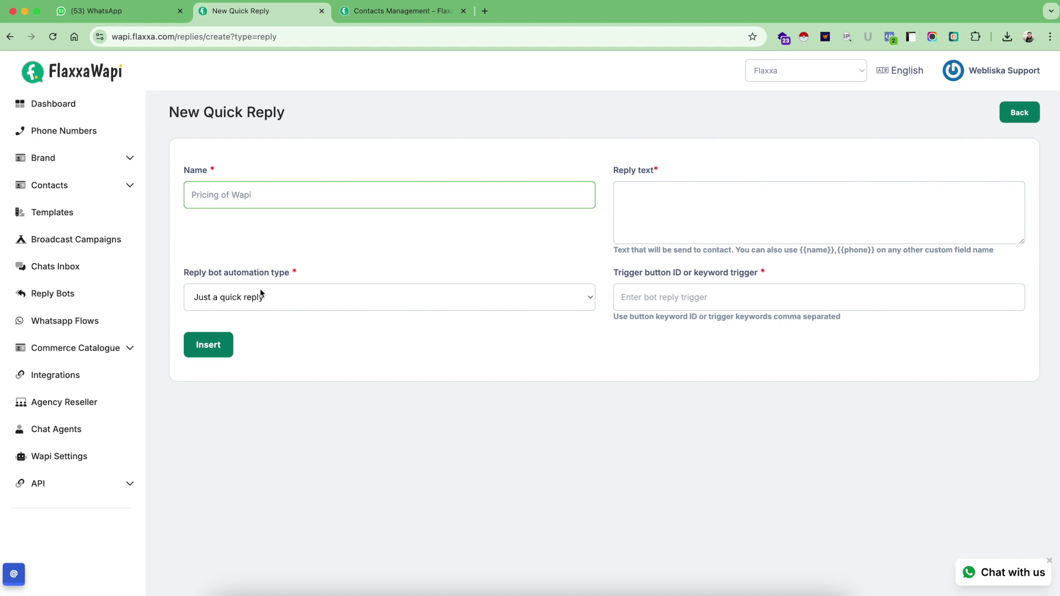
drag(213, 273, 276, 273)
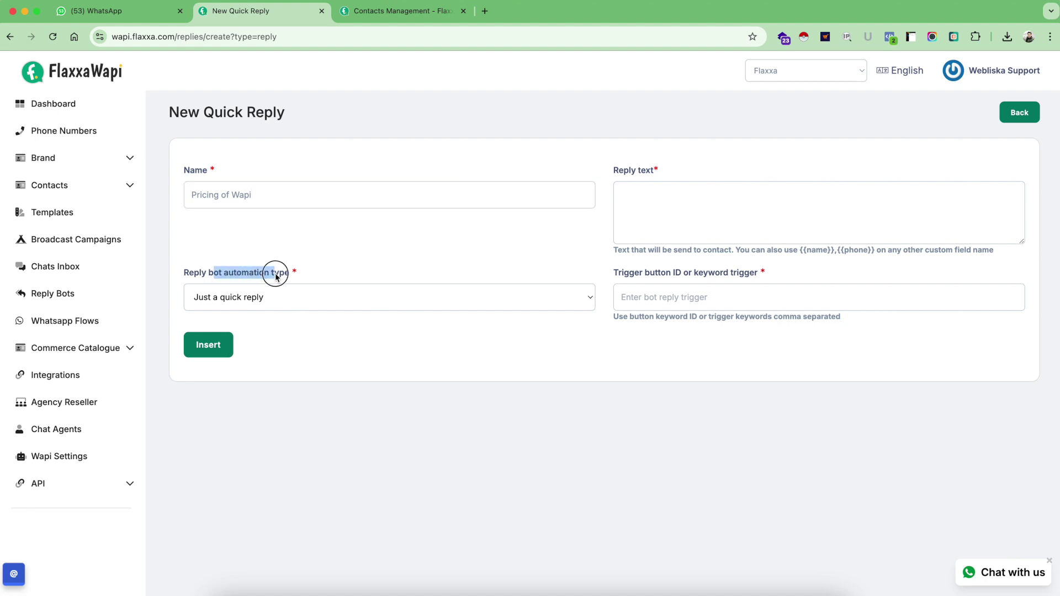
click(243, 297)
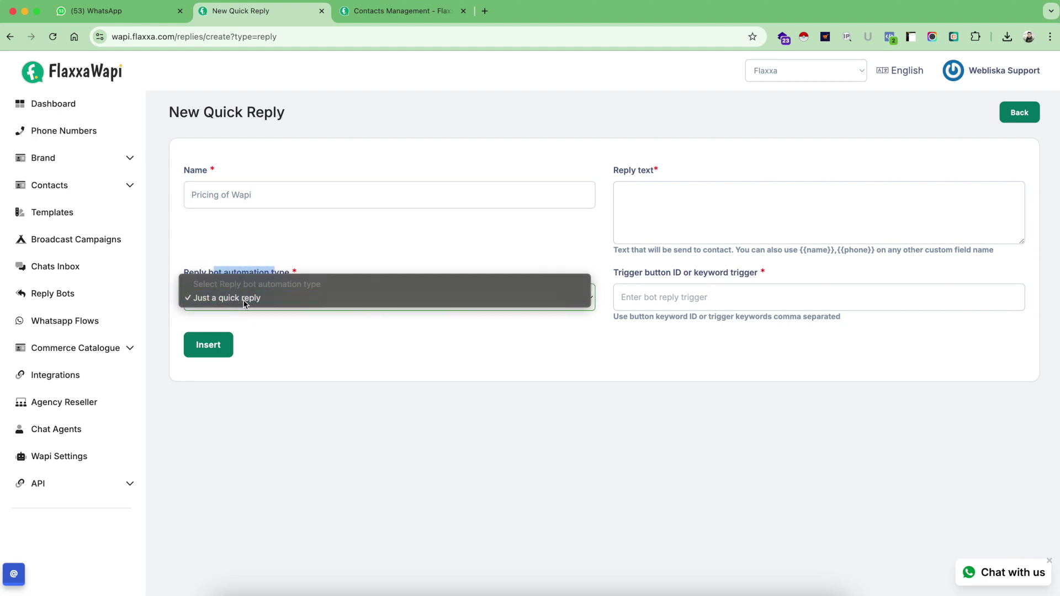
click(244, 298)
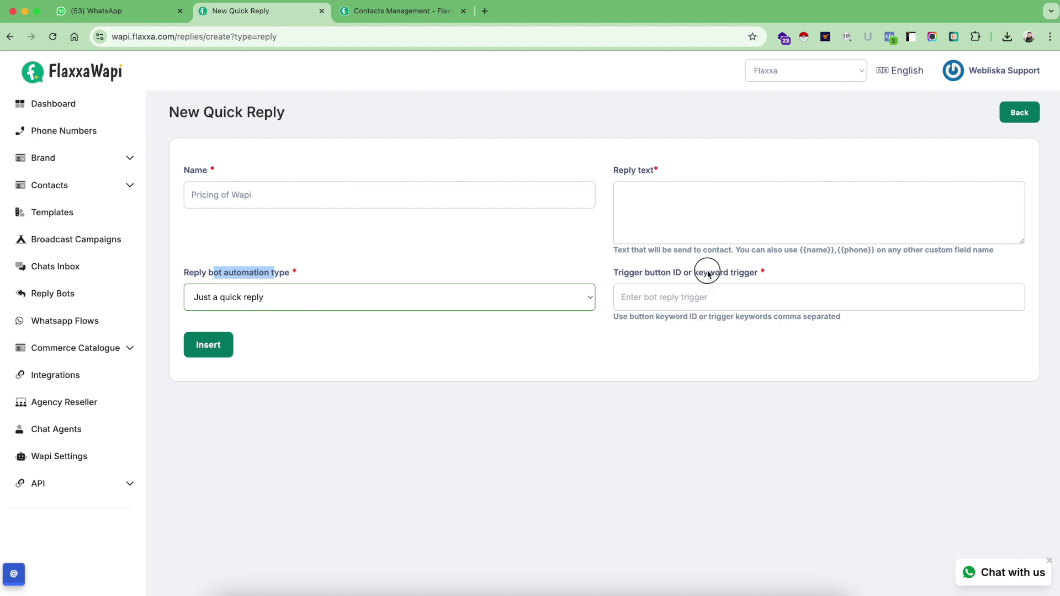
Set the trigger keywords to 'wapi pricing,price,pricing,plans,plan'
drag(708, 273, 756, 273)
click(671, 303)
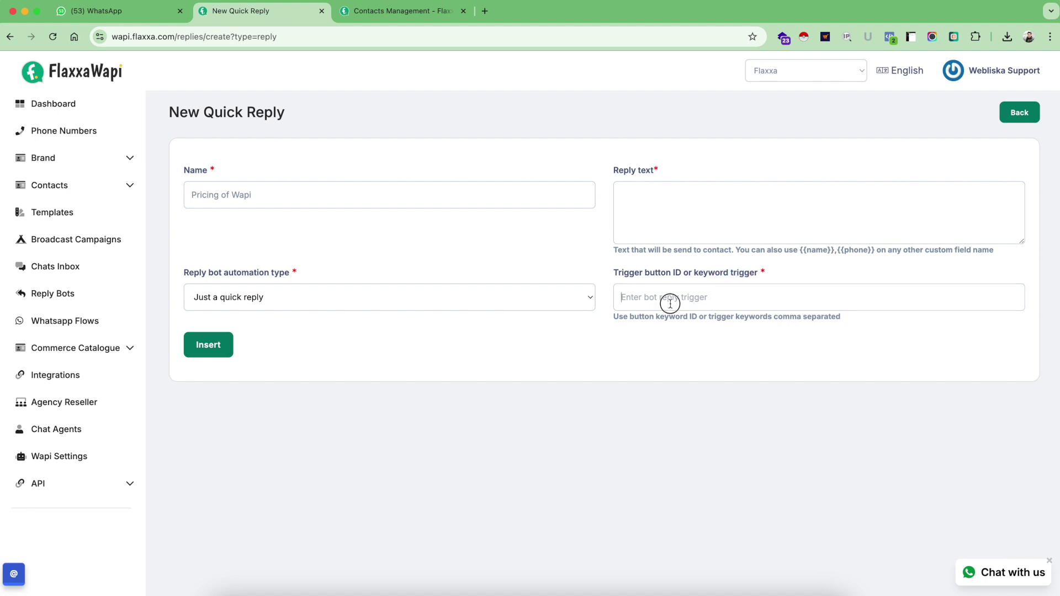
text(wapi pricing)
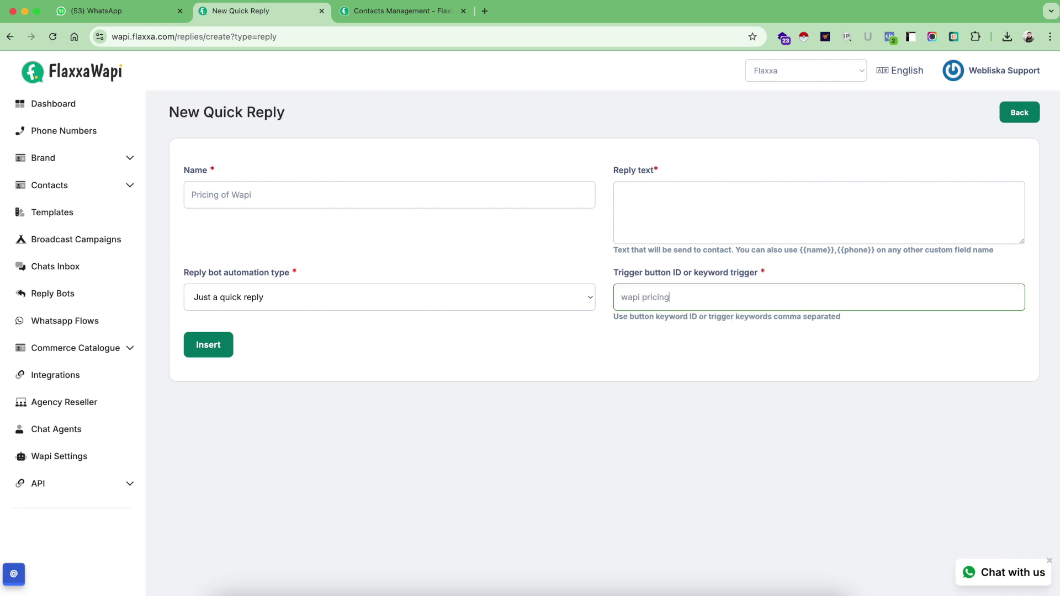
text(,price,pricing,plans,plan)
text(,)
key(BackSpace)
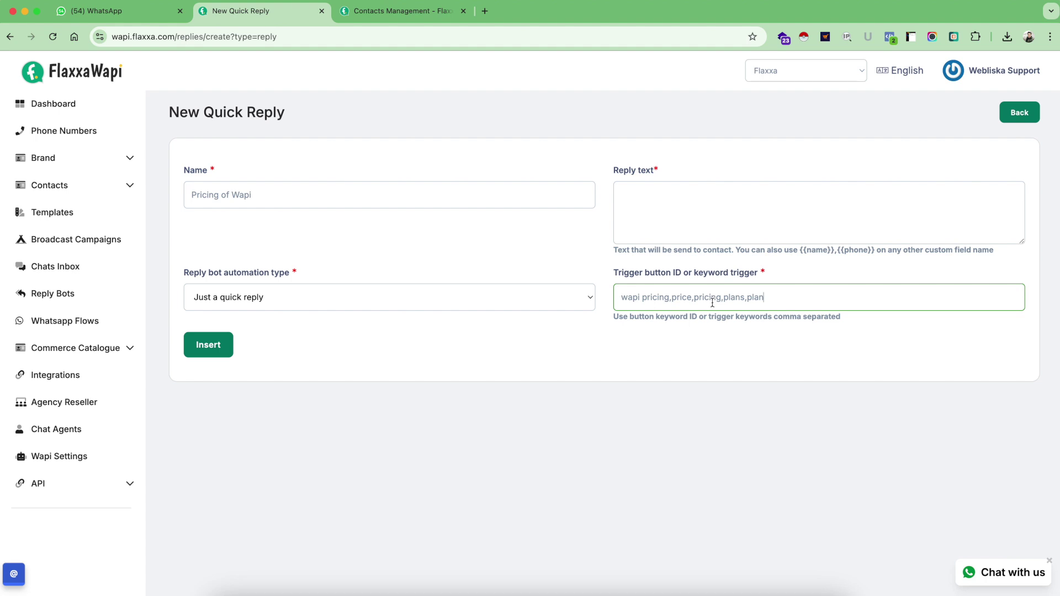
click(686, 222)
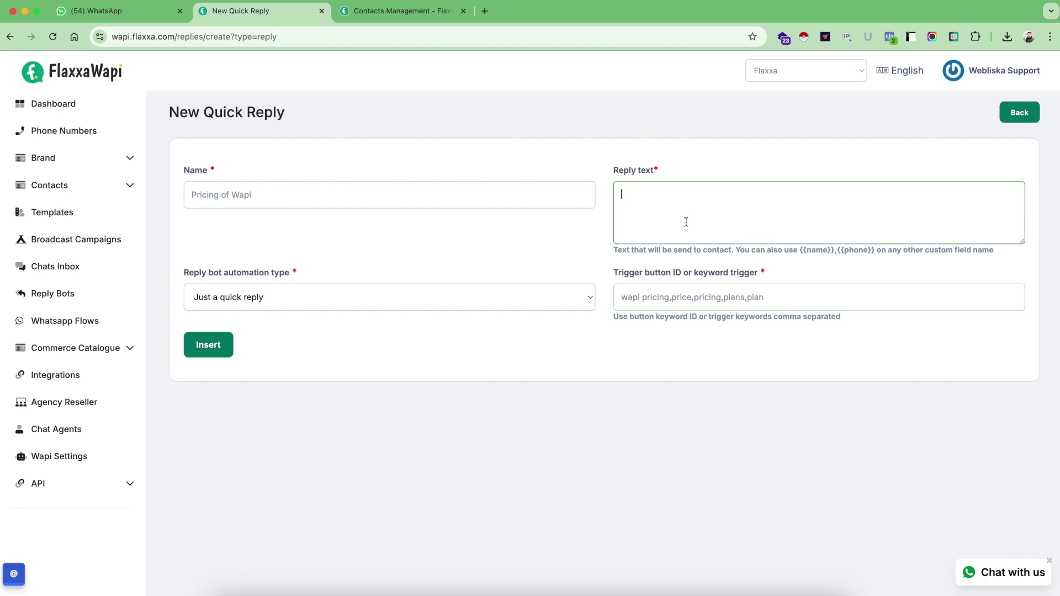
text(Flaxxa Wapi has several different plans)
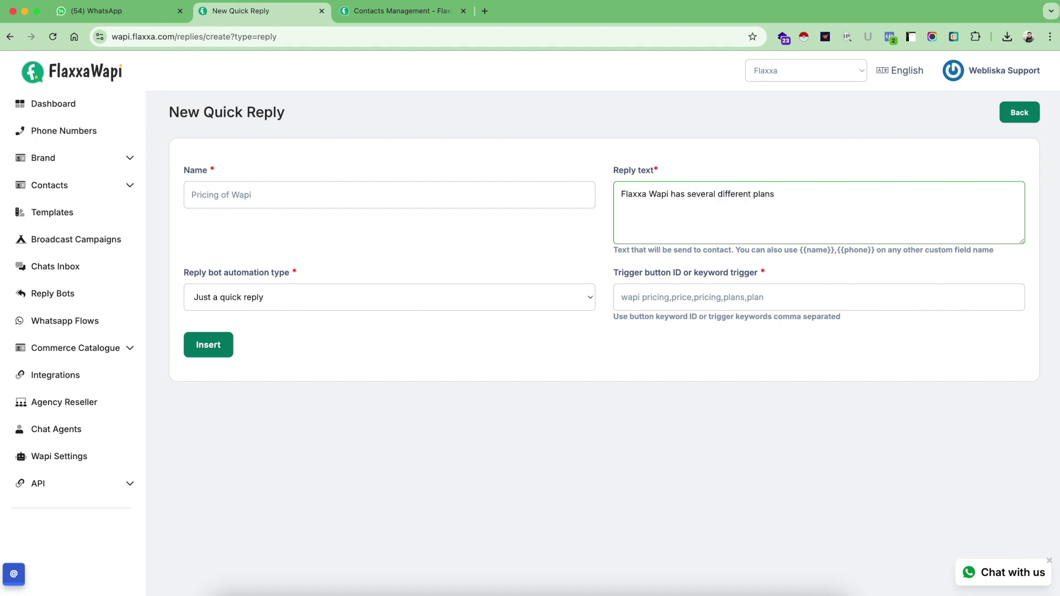
text( & you can find more information about )
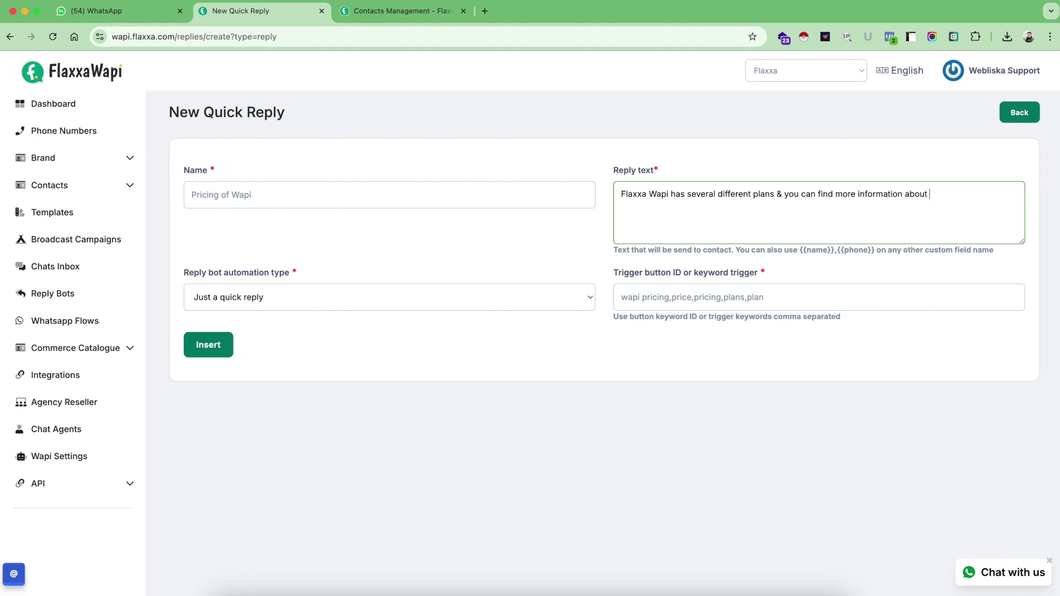
text(them on our official website.)
key(Return)
text(https://funne;s)
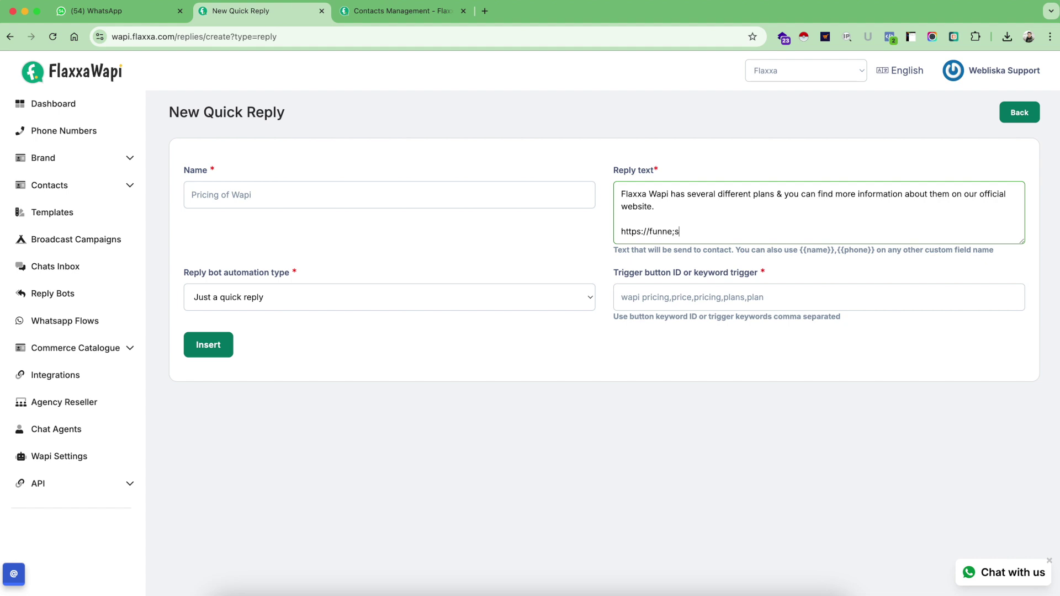
key(BackSpace)
text(ls.flaxxa.com/wapi/;)
text(live/)
click(212, 342)
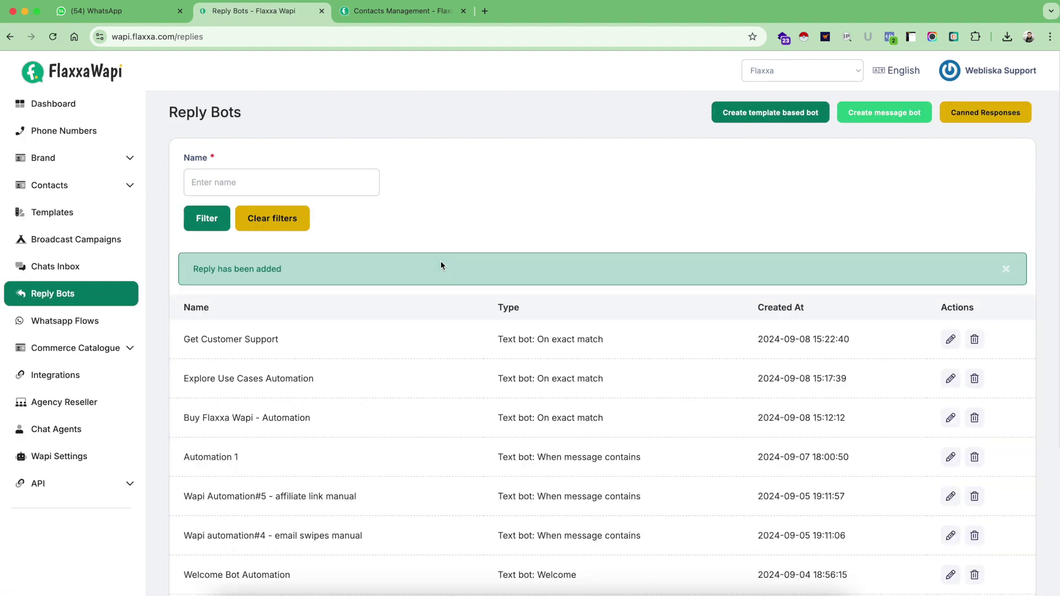
Go back to the Chats Inbox from the sidebar
click(56, 270)
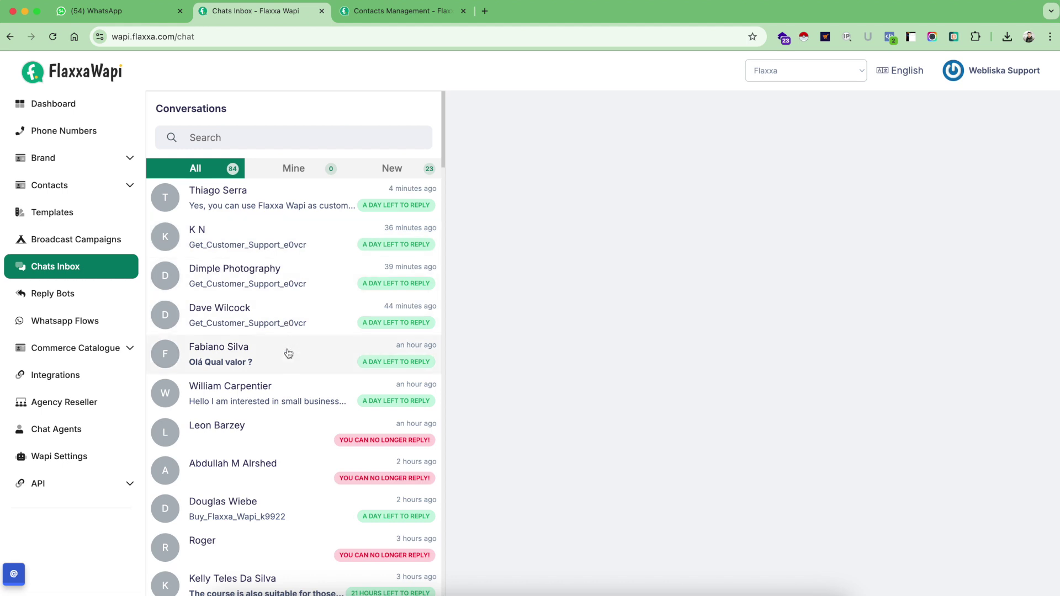
In the active contact's chat, insert the Pricing of Wapi quick reply into the message box
click(287, 247)
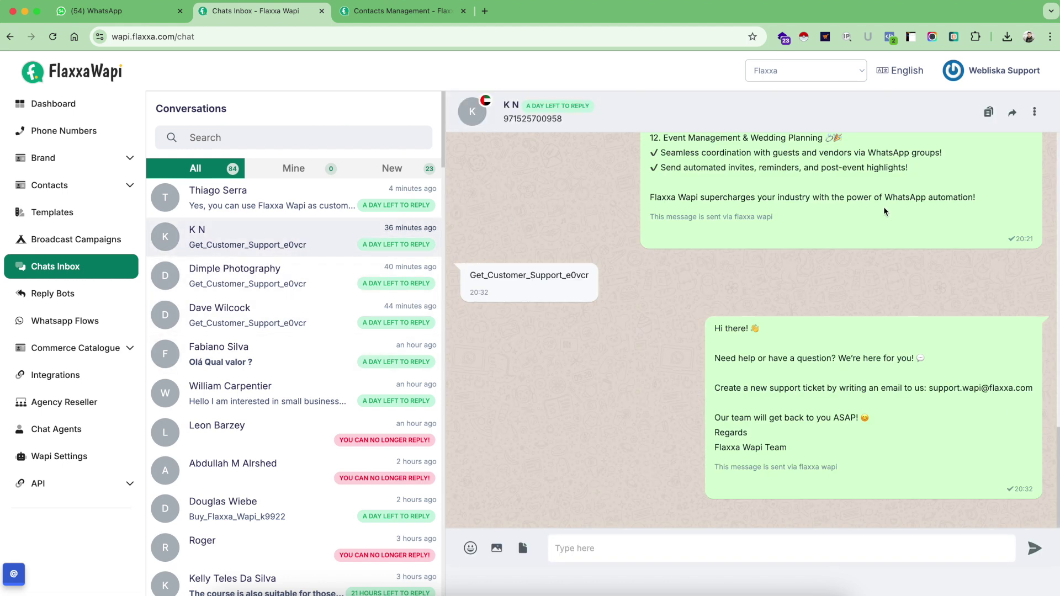
click(1012, 113)
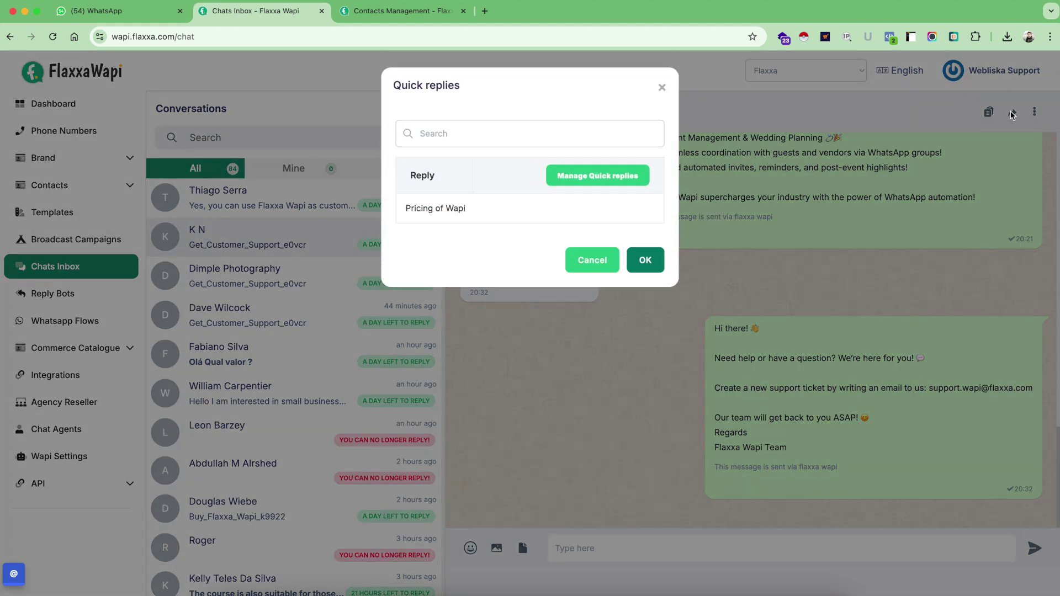
click(448, 213)
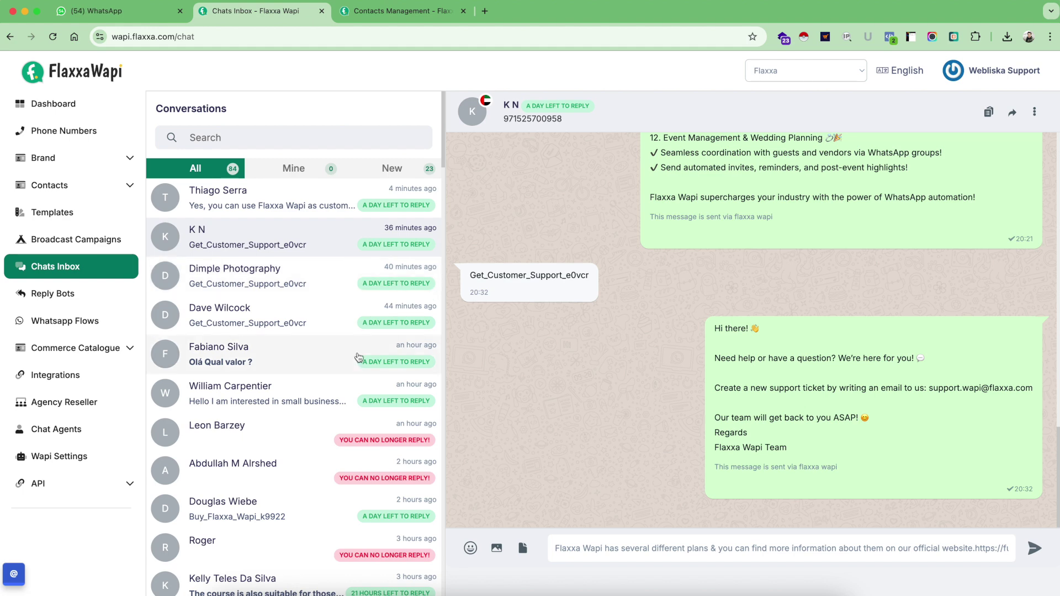
scroll(357, 354, down, 15)
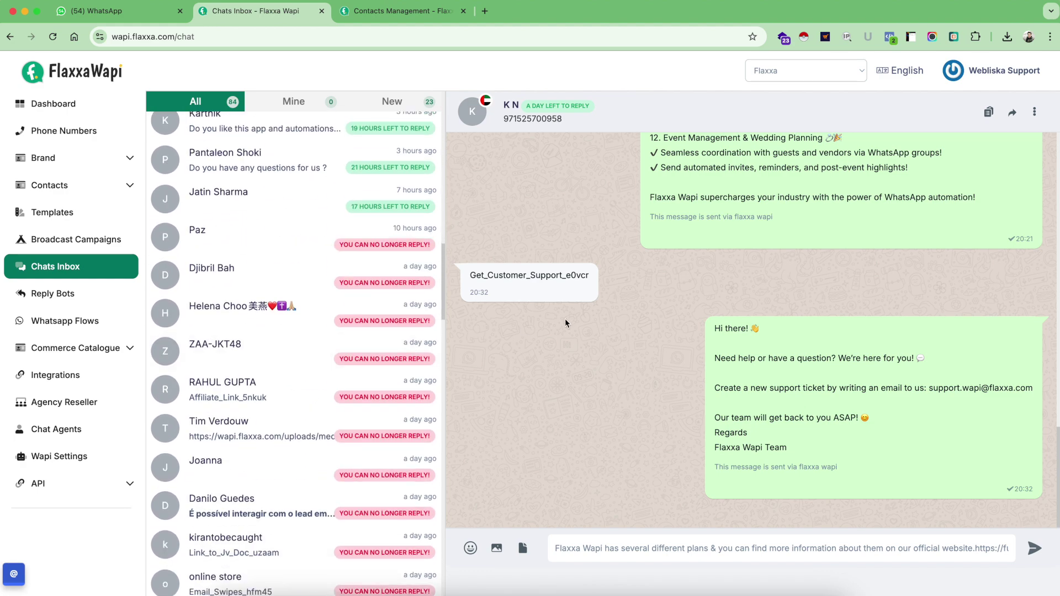